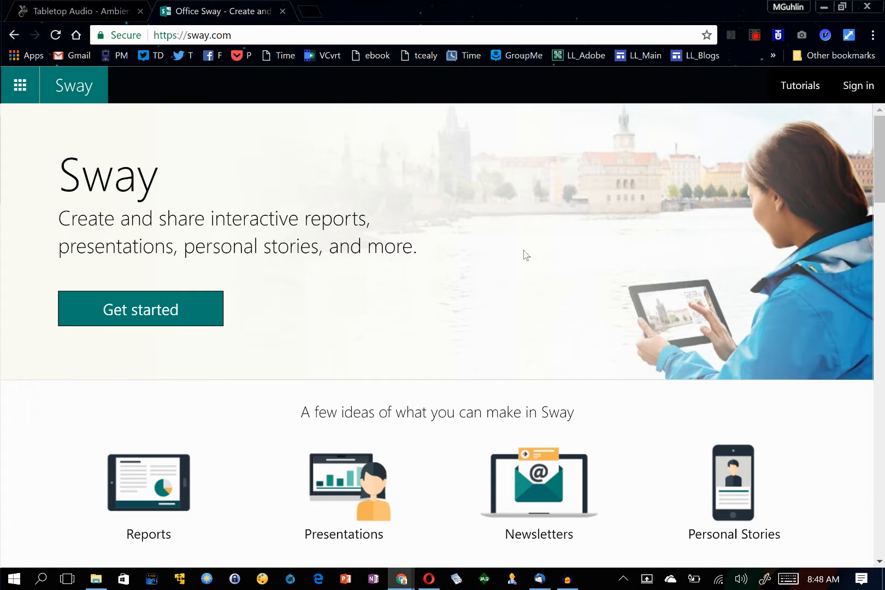
Switch to the Podcasting with Sway project in Opera and display the available text, media and group card types.
scroll(329, 349, down, 5)
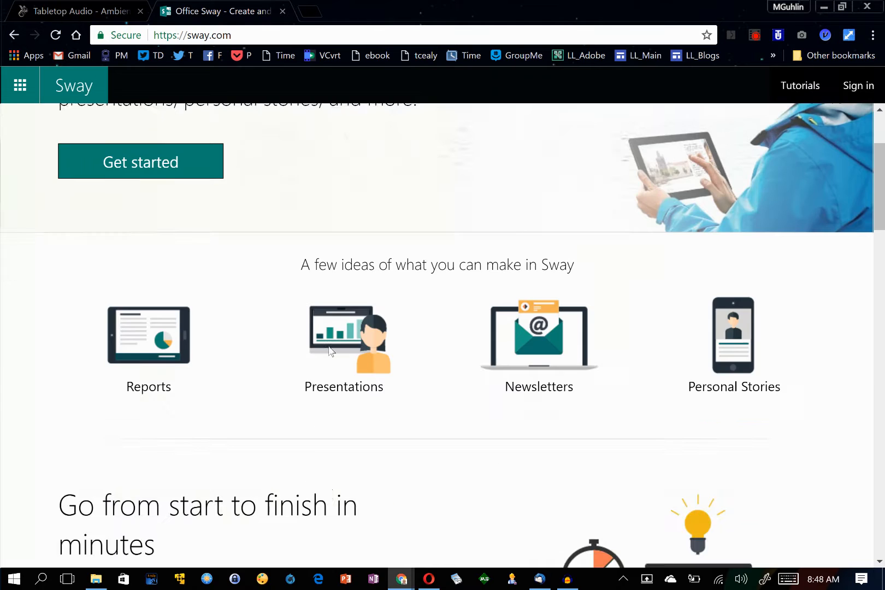
scroll(329, 350, up, 5)
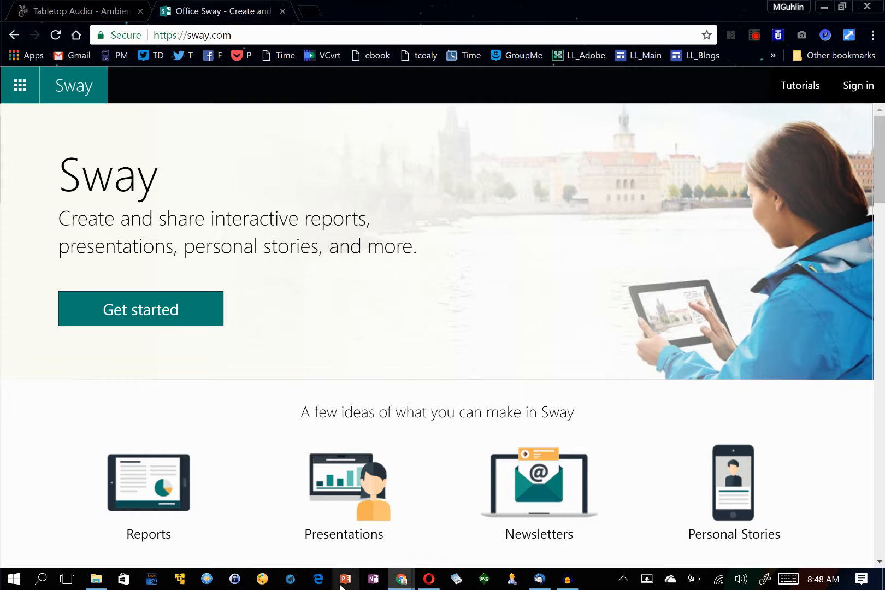
click(427, 579)
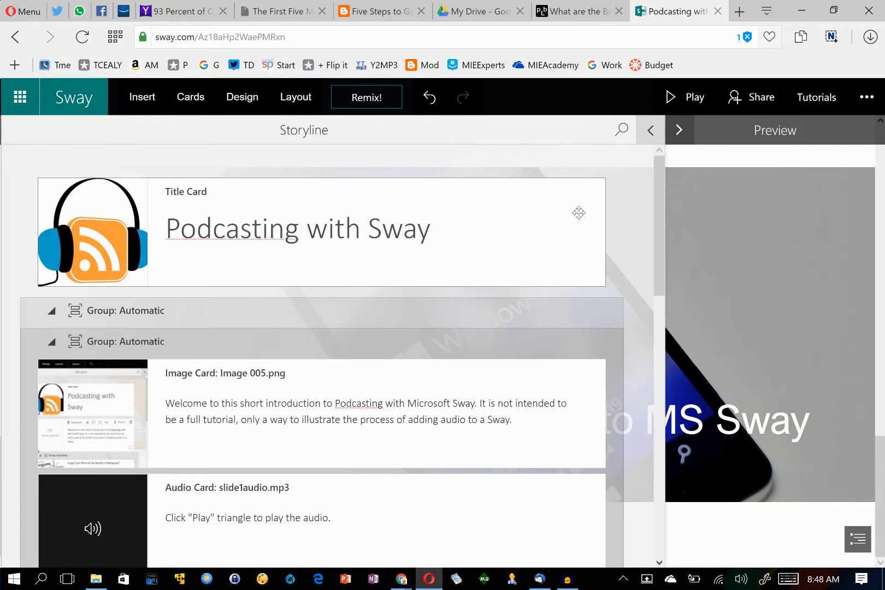
click(190, 98)
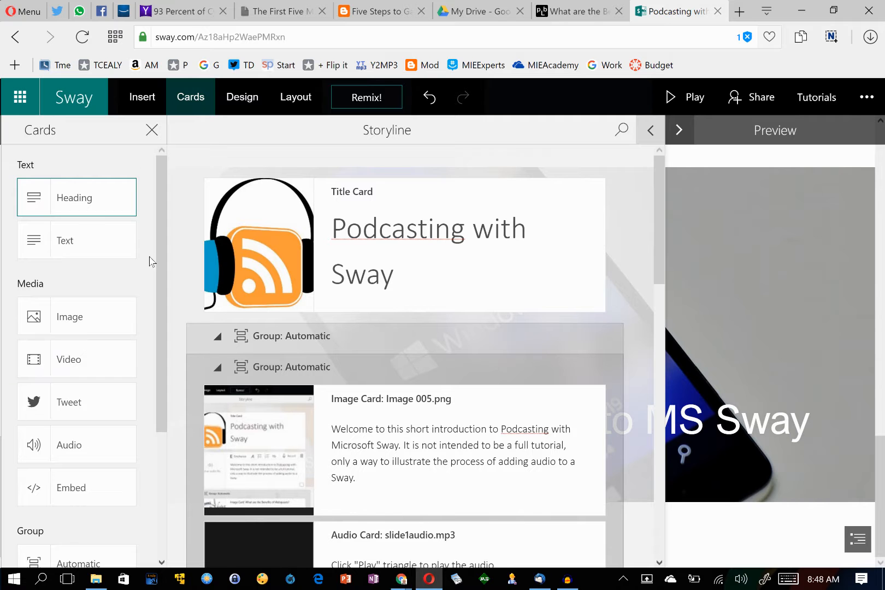
drag(158, 253, 154, 322)
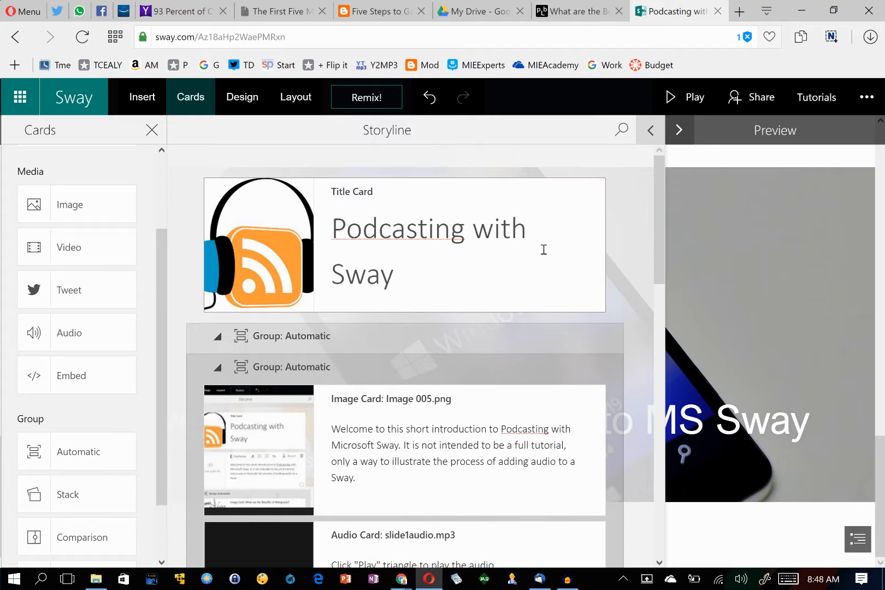
Review the title, image and audio cards in the storyline, collapsing and re-expanding the first group.
click(389, 223)
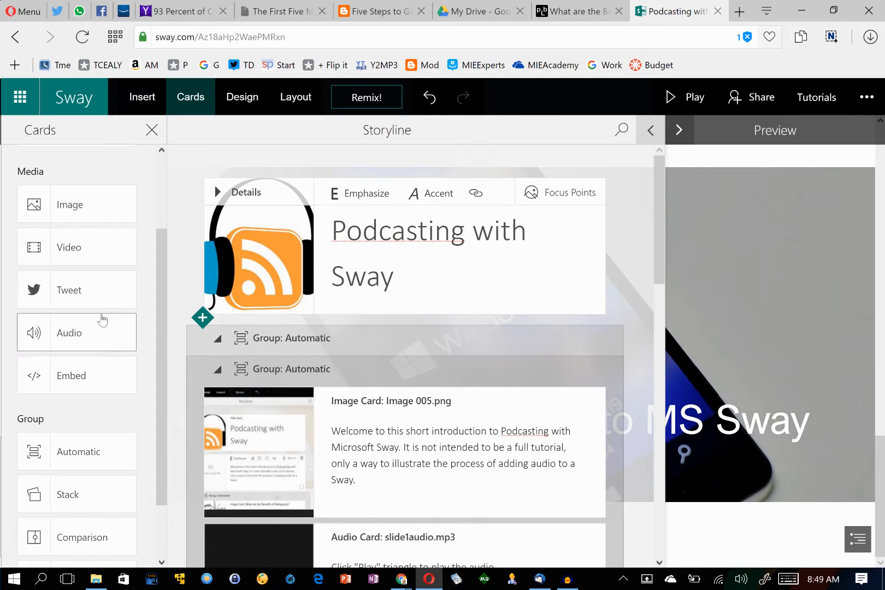
scroll(391, 323, down, 2)
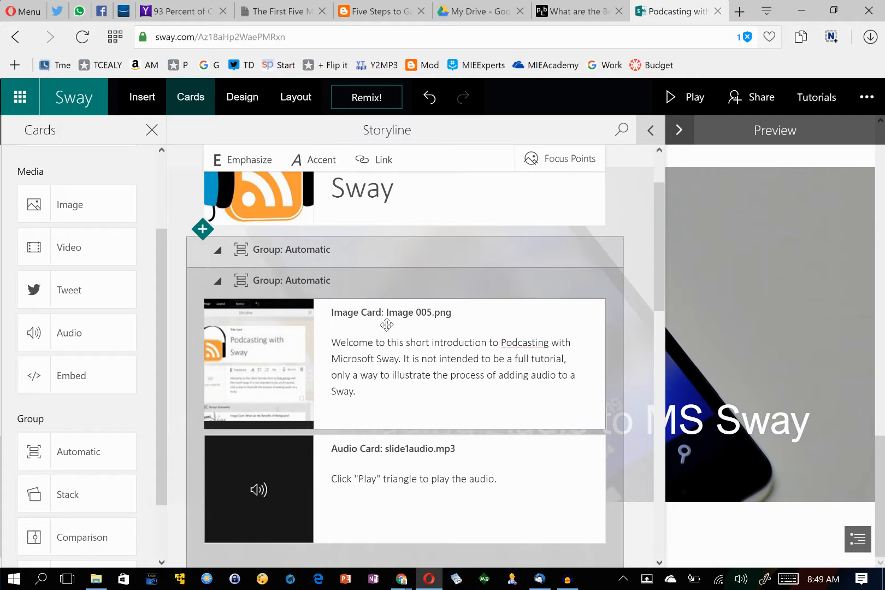
scroll(314, 294, down, 1)
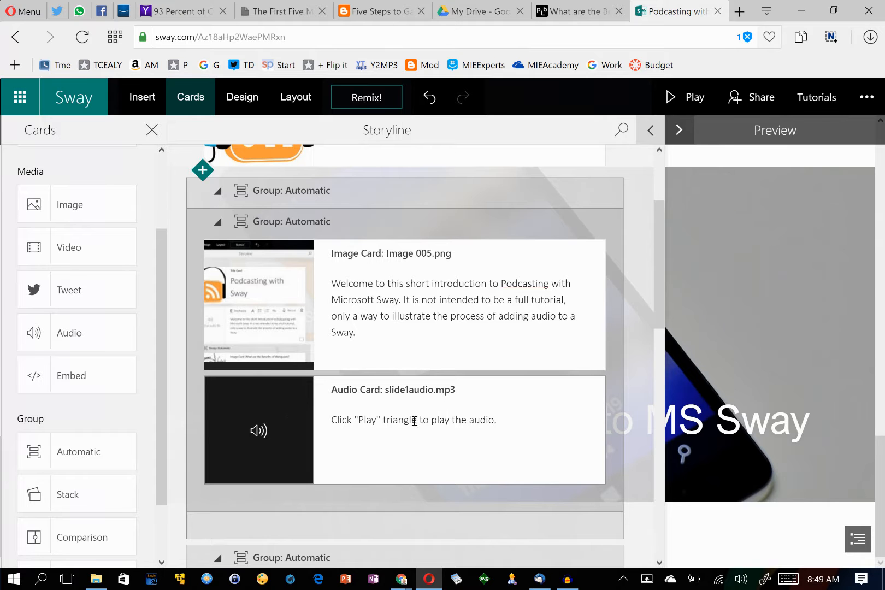
scroll(415, 426, down, 1)
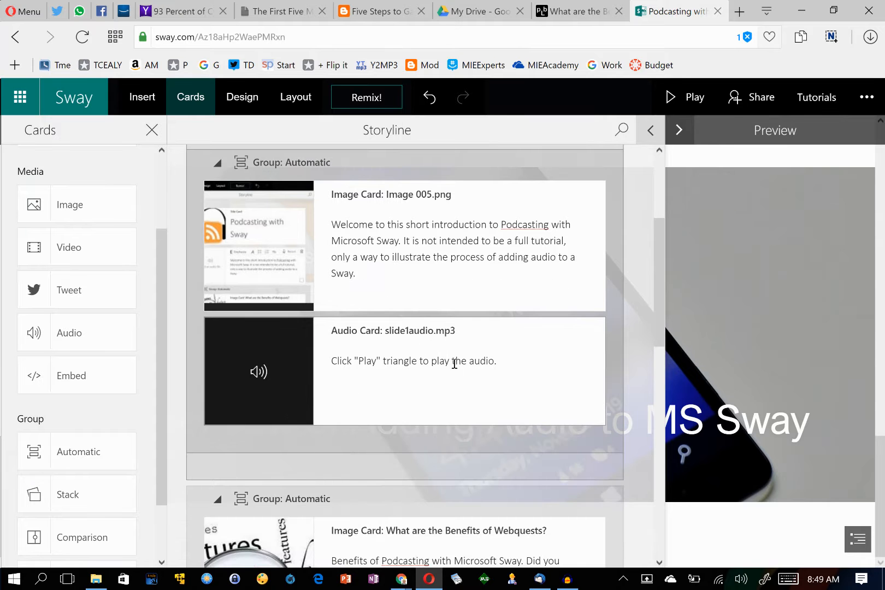
scroll(458, 361, up, 1)
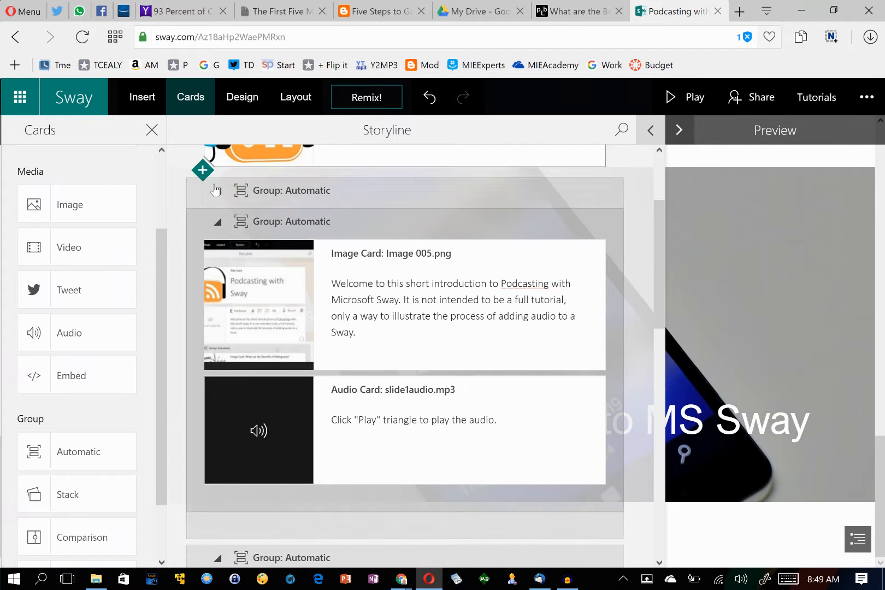
click(218, 191)
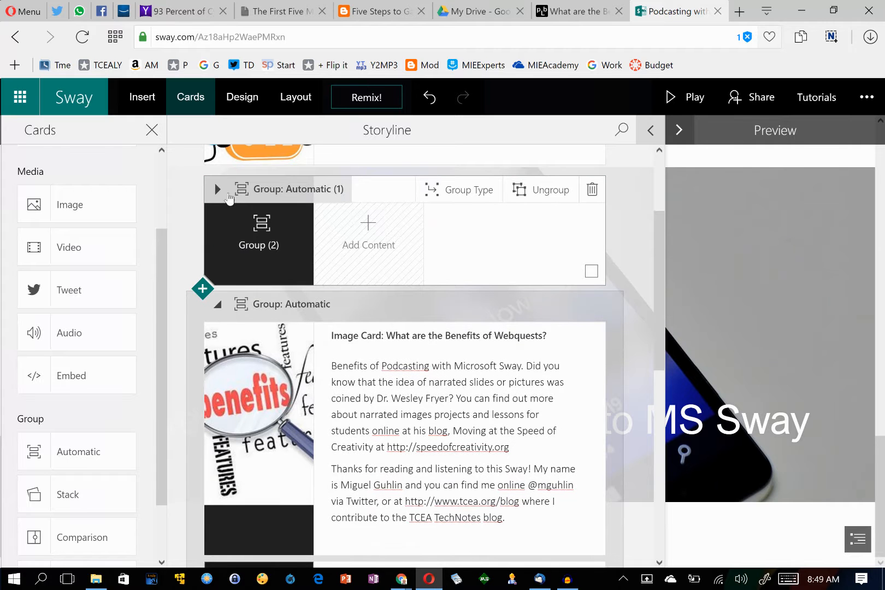
click(217, 191)
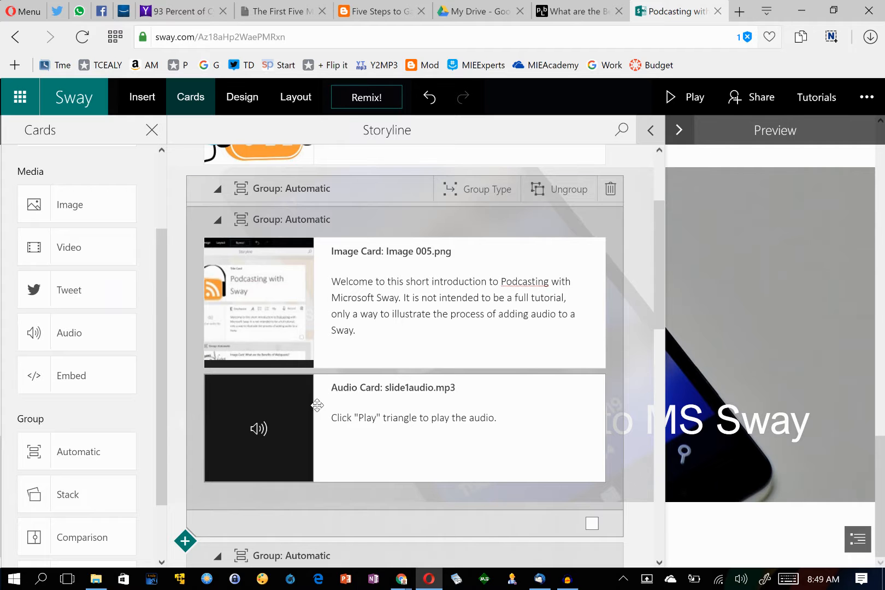
Expand the Sway preview and briefly play, then pause, the audio clip below the first image.
click(763, 136)
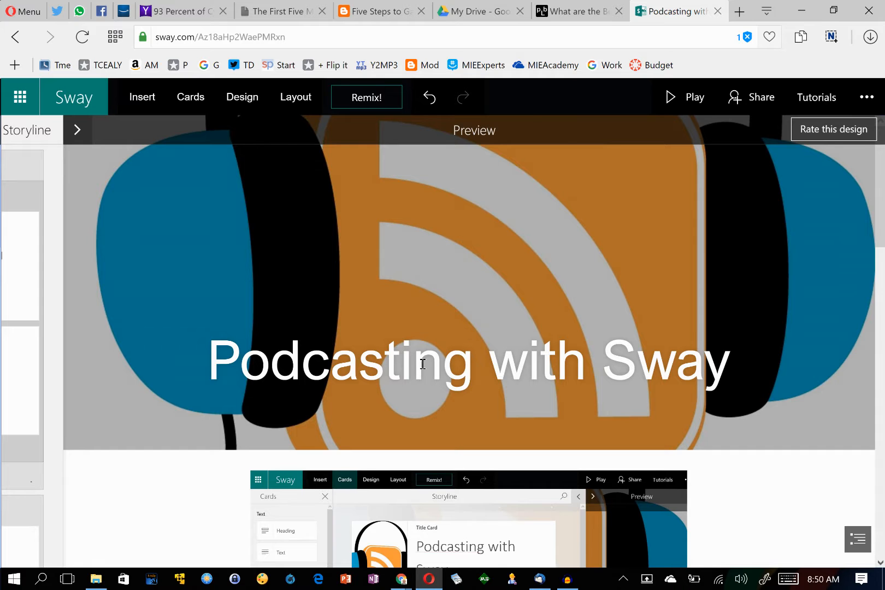
scroll(423, 363, down, 5)
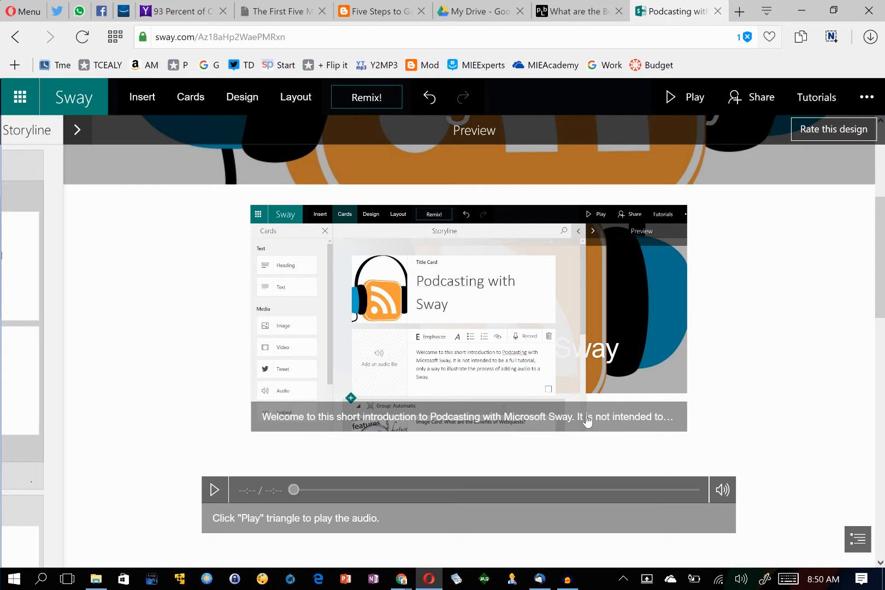
click(559, 420)
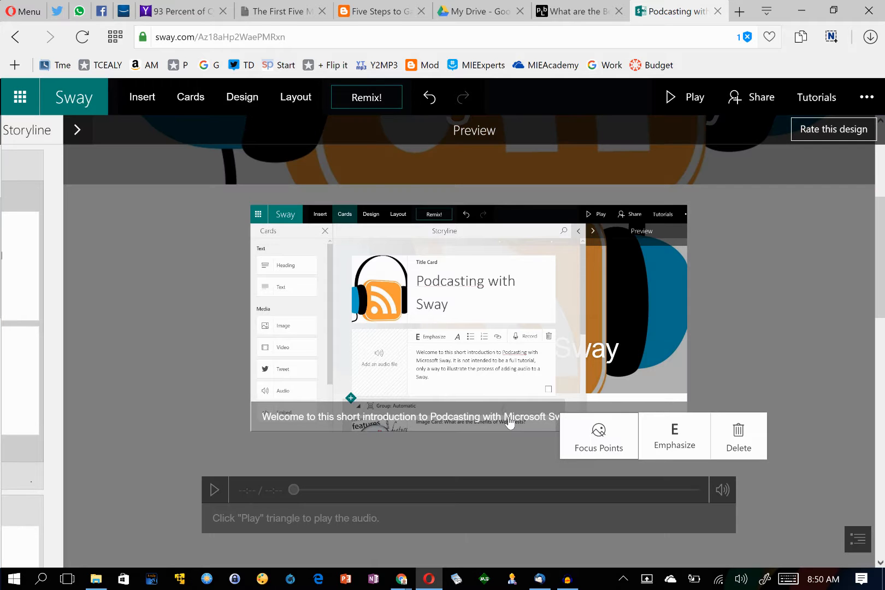
click(509, 423)
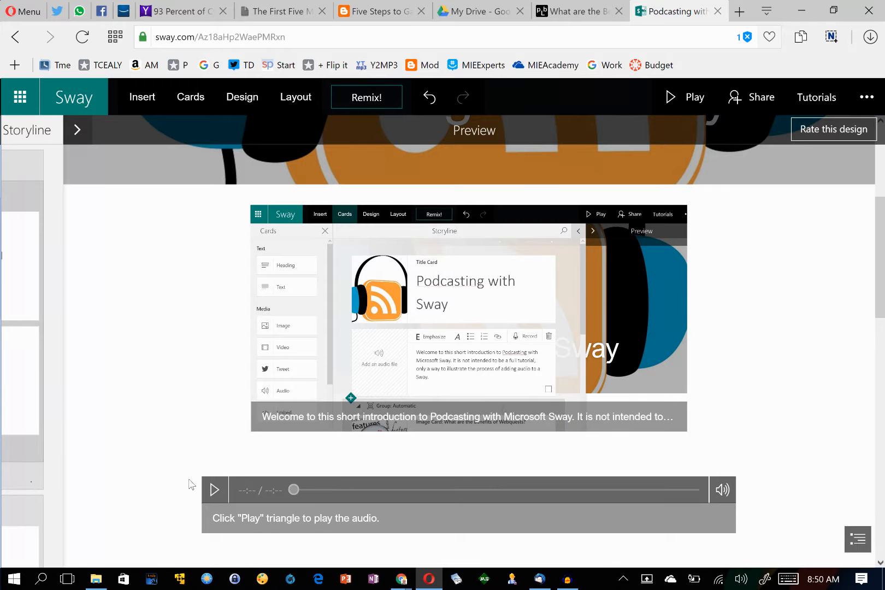
scroll(189, 483, down, 2)
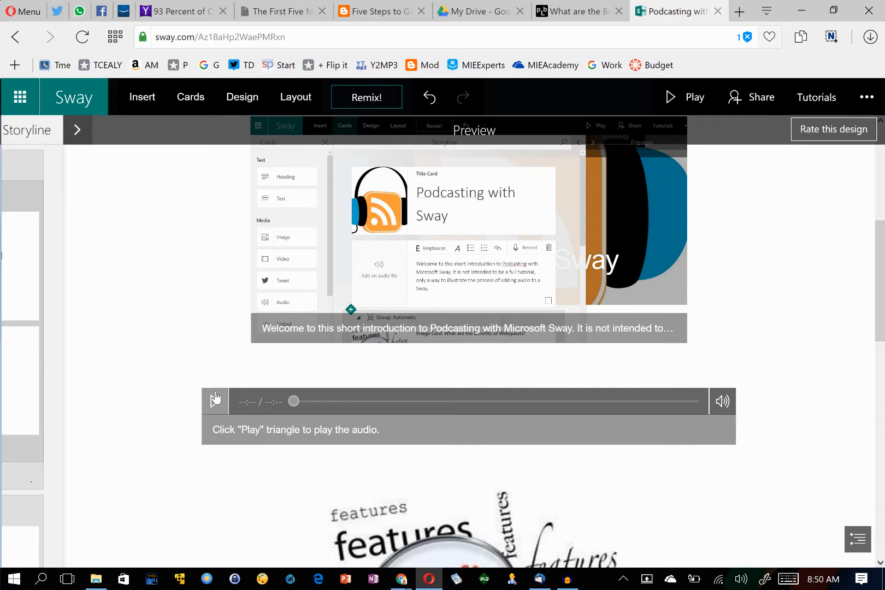
click(214, 401)
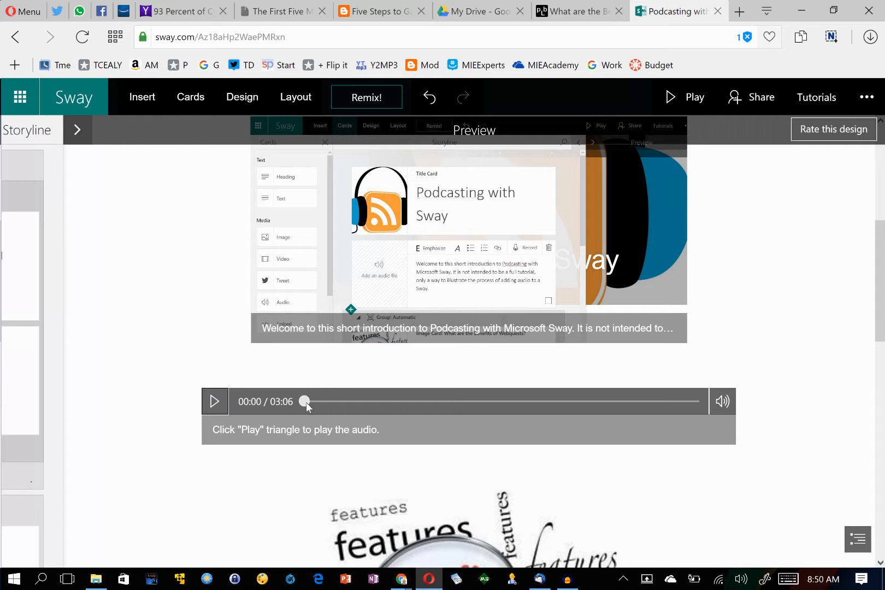
click(214, 402)
Examine the benefits image and its audio player further down the preview.
scroll(239, 448, down, 2)
scroll(240, 442, down, 2)
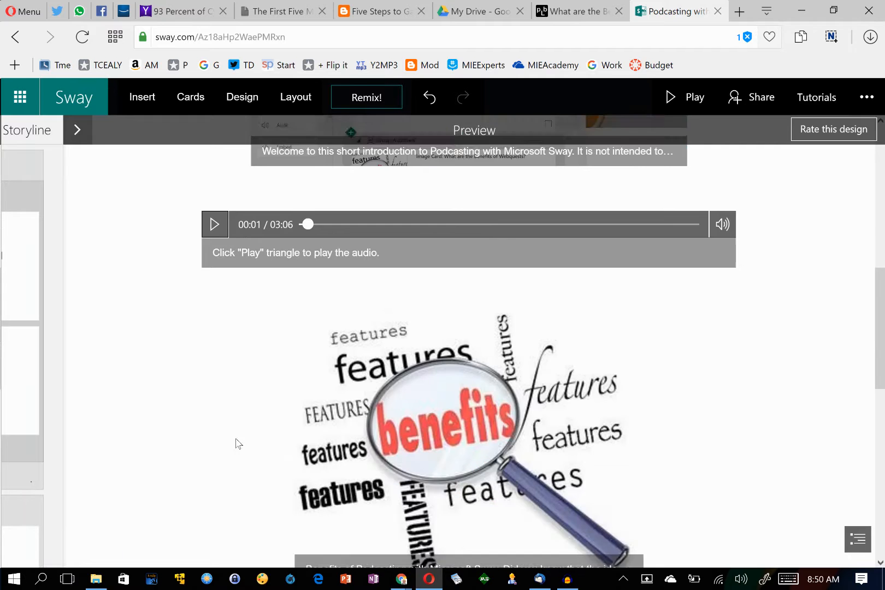
scroll(384, 352, down, 1)
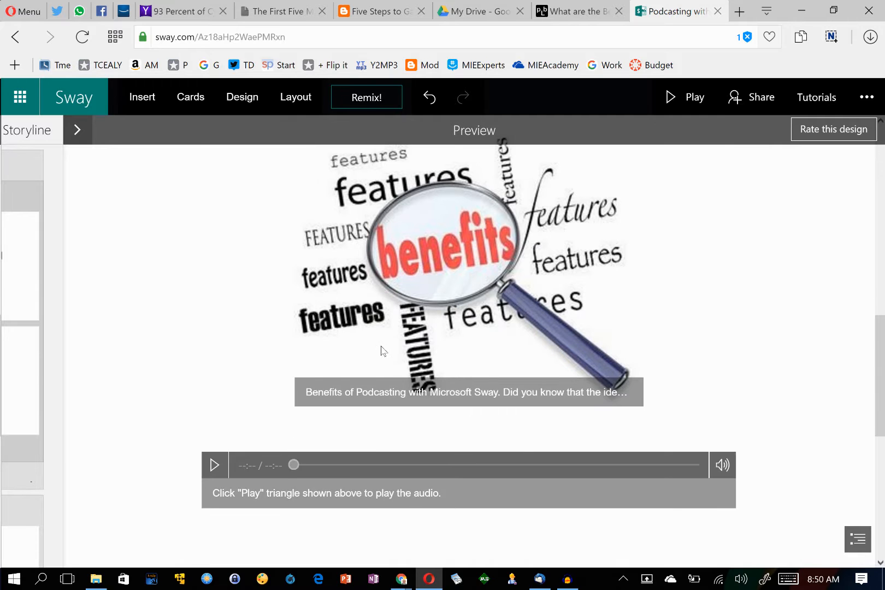
scroll(382, 352, up, 2)
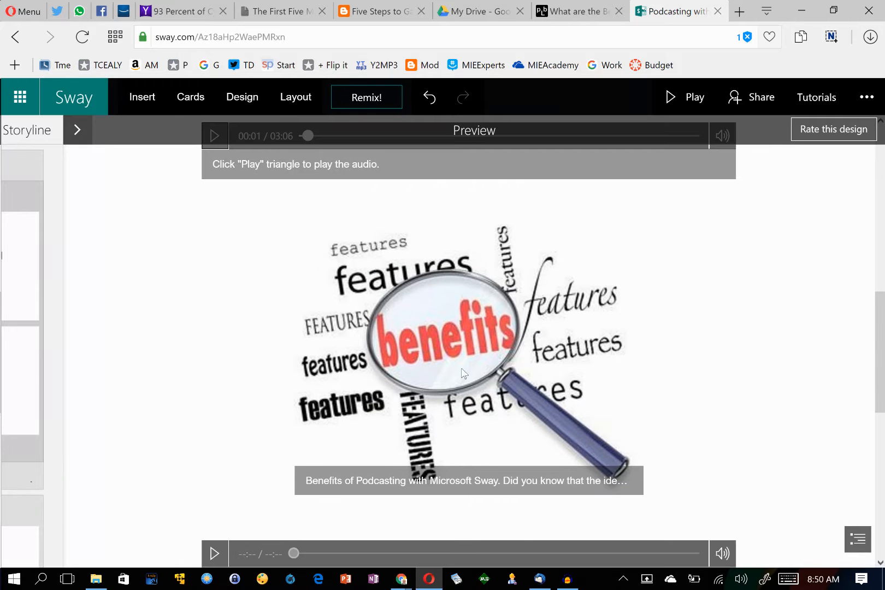
scroll(395, 436, down, 2)
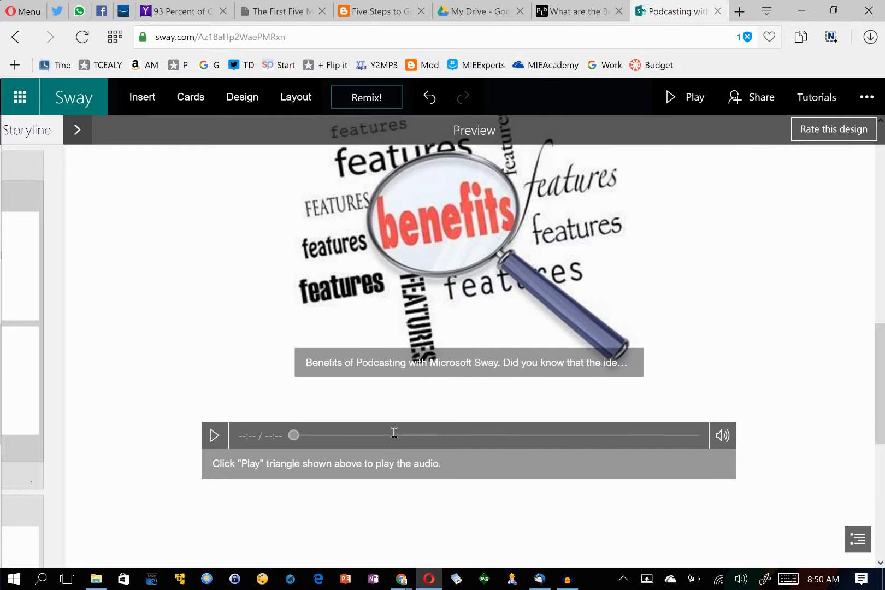
scroll(393, 437, down, 3)
scroll(388, 435, up, 7)
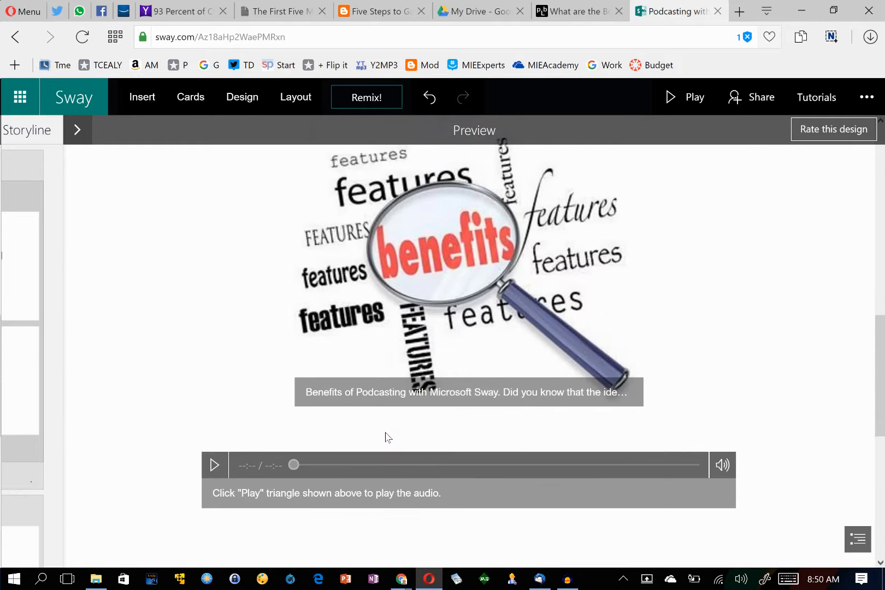
Change the Sway's layout to the third, slide-style option and dismiss the layout choices.
click(293, 97)
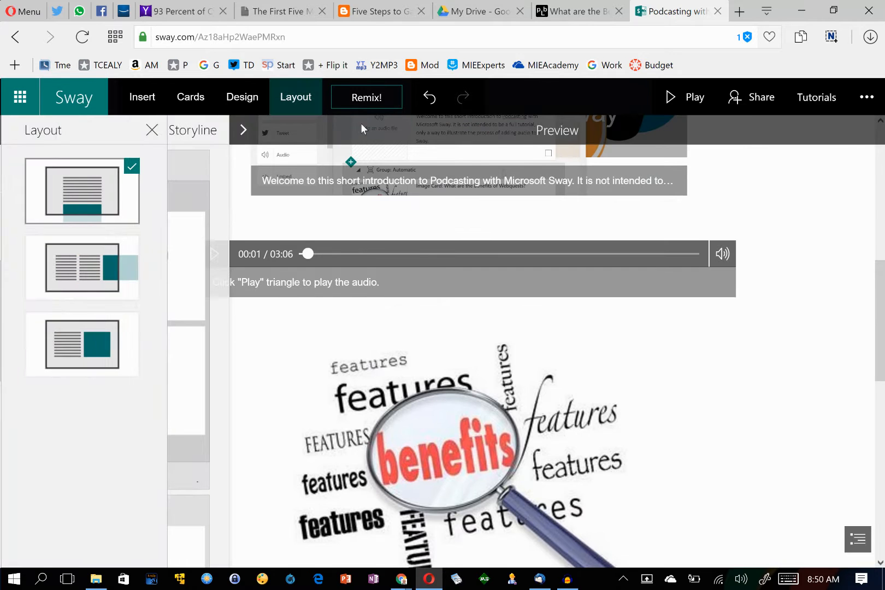
click(96, 345)
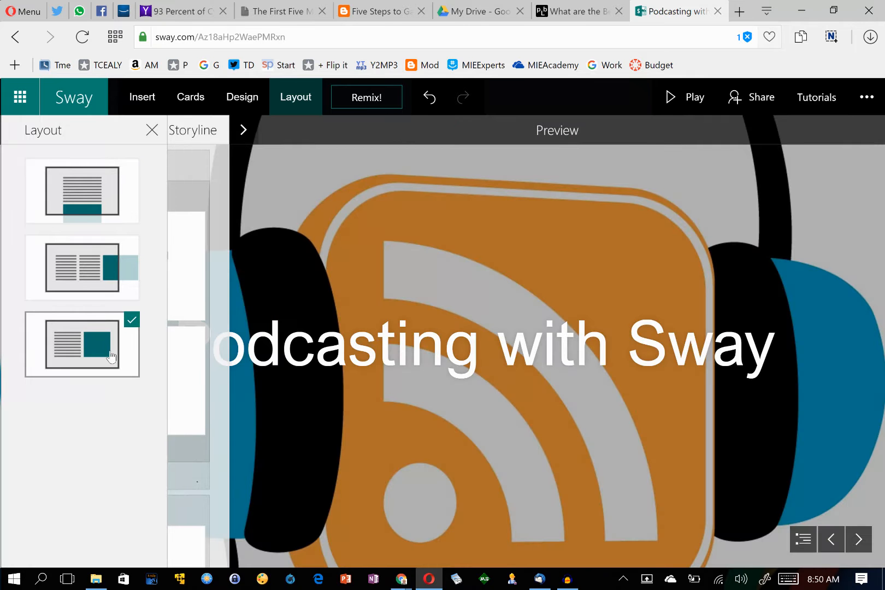
click(418, 299)
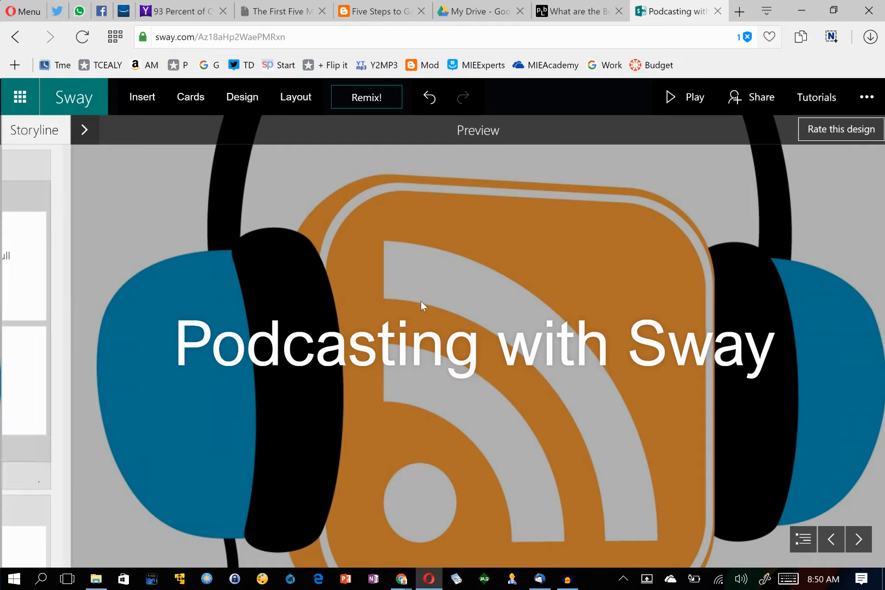
Advance the preview to the first image slide and try to expand its welcome caption.
click(858, 539)
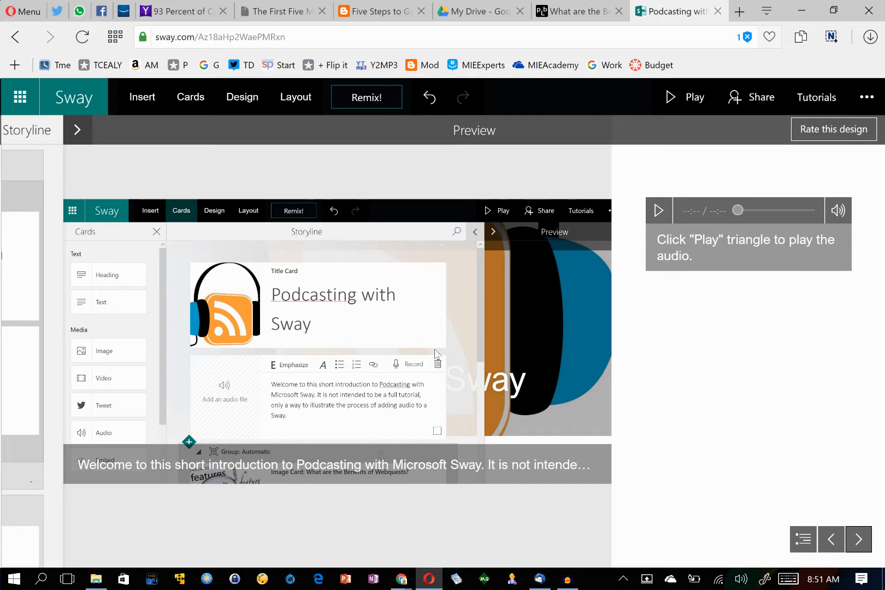
click(229, 465)
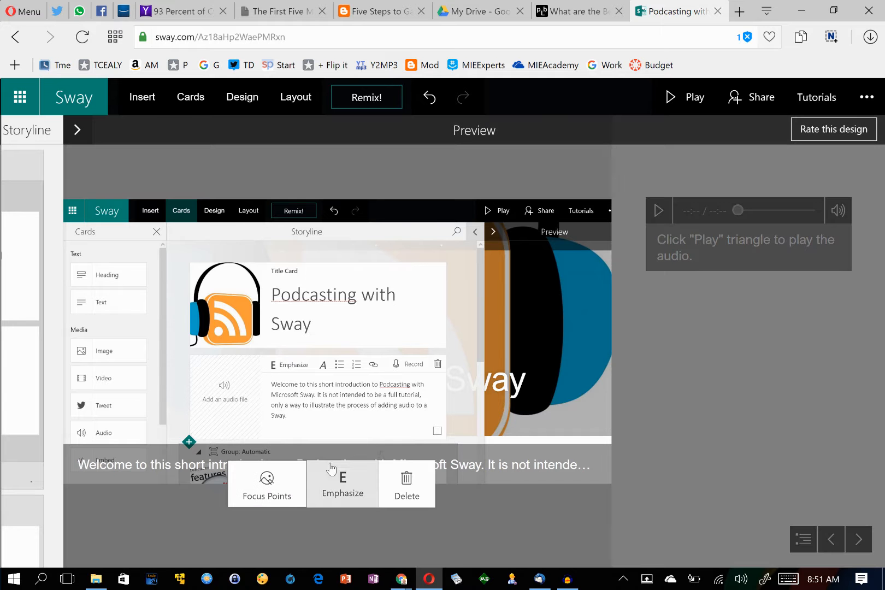
click(192, 462)
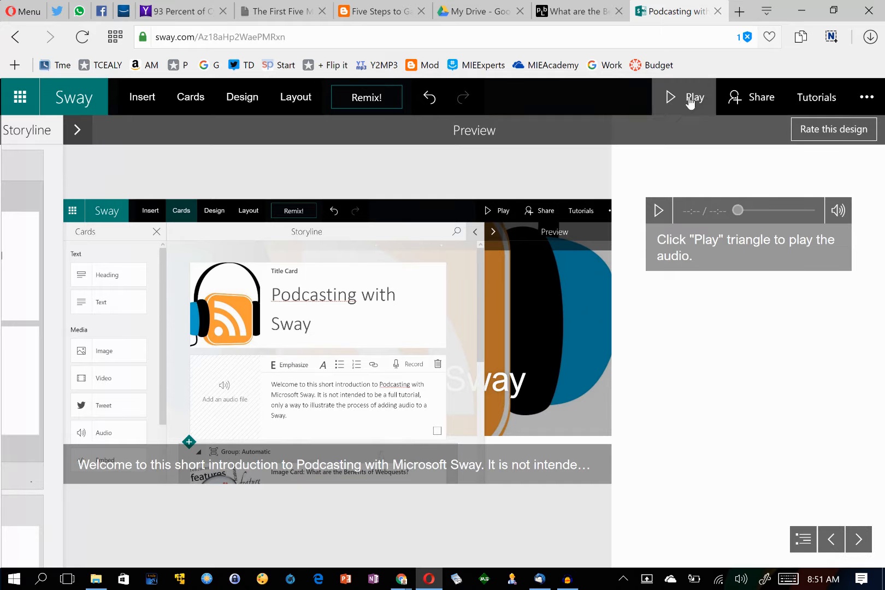
Play the Sway and advance through both image slides, expanding the full caption on each.
click(689, 101)
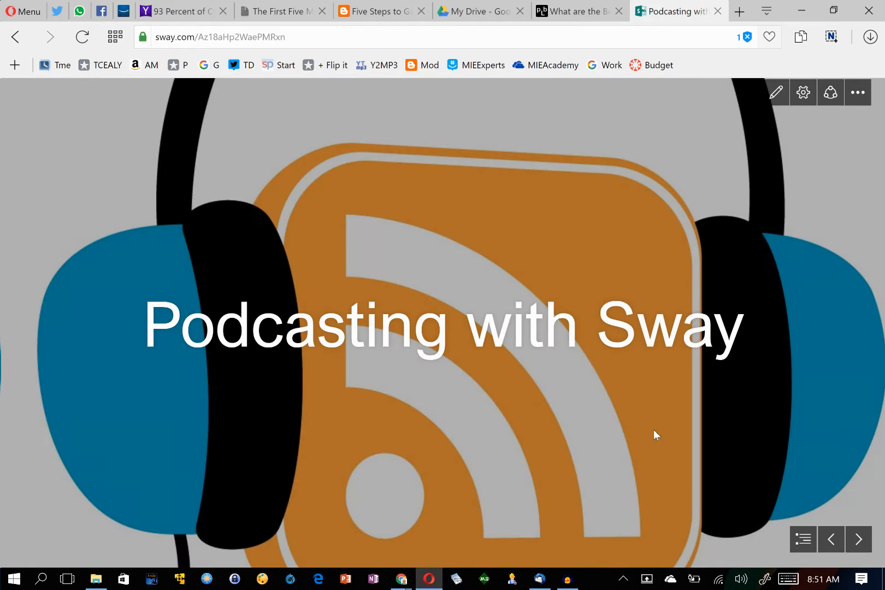
click(858, 539)
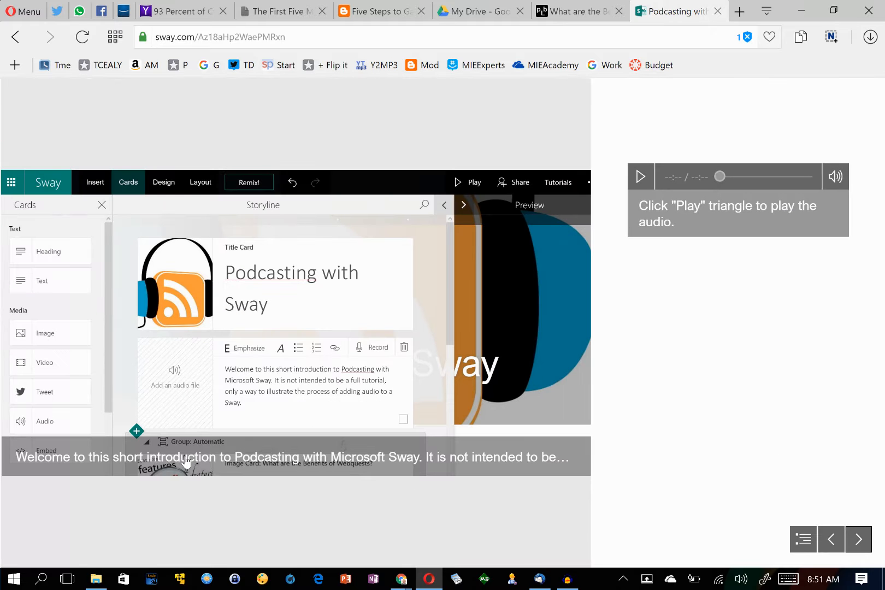
click(185, 460)
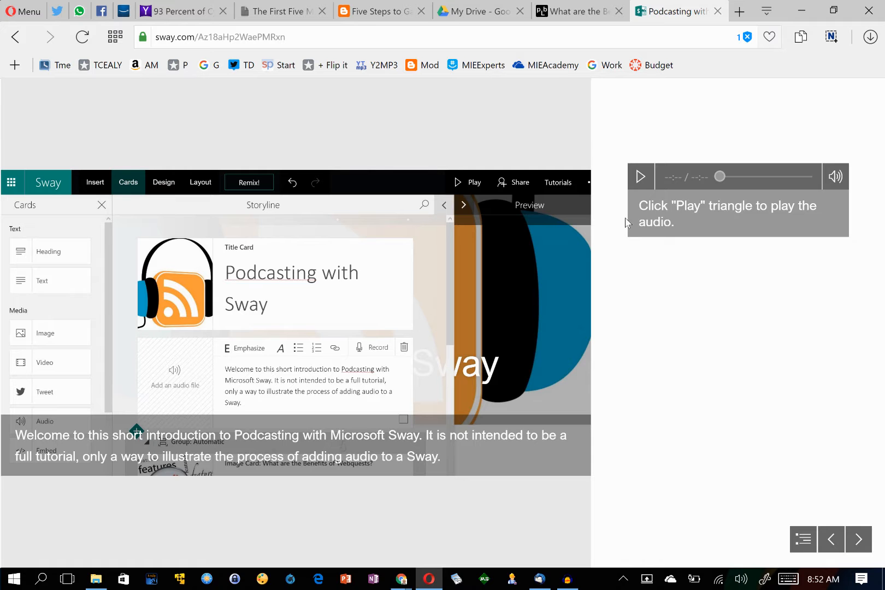
click(859, 539)
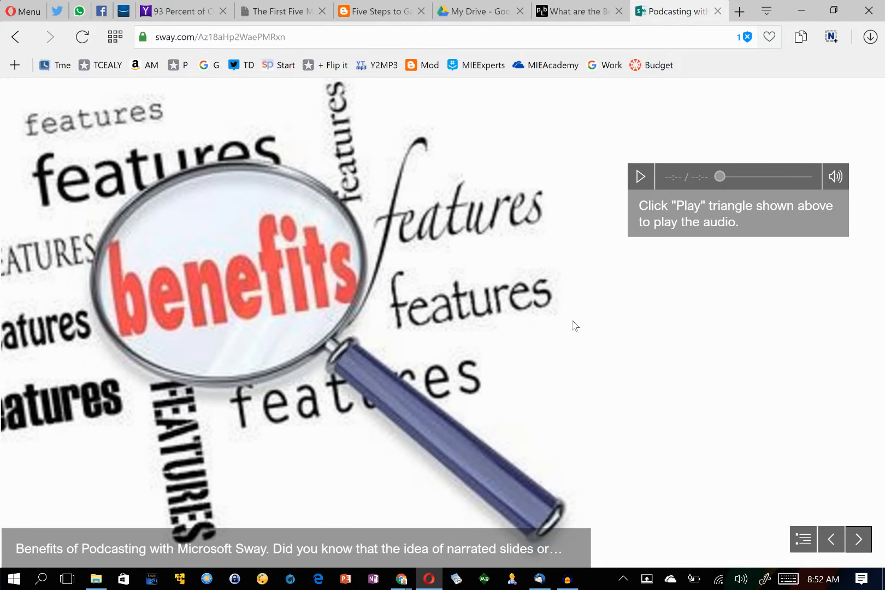
click(335, 549)
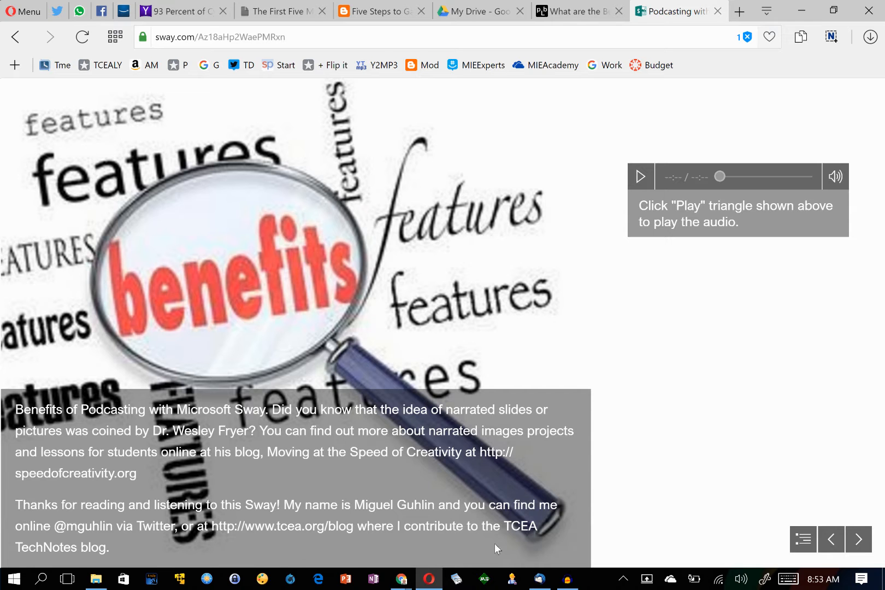
Switch to Audacity, view the 92_Skirmish and narration tracks from their beginning, and return to the Sway in Opera.
click(567, 578)
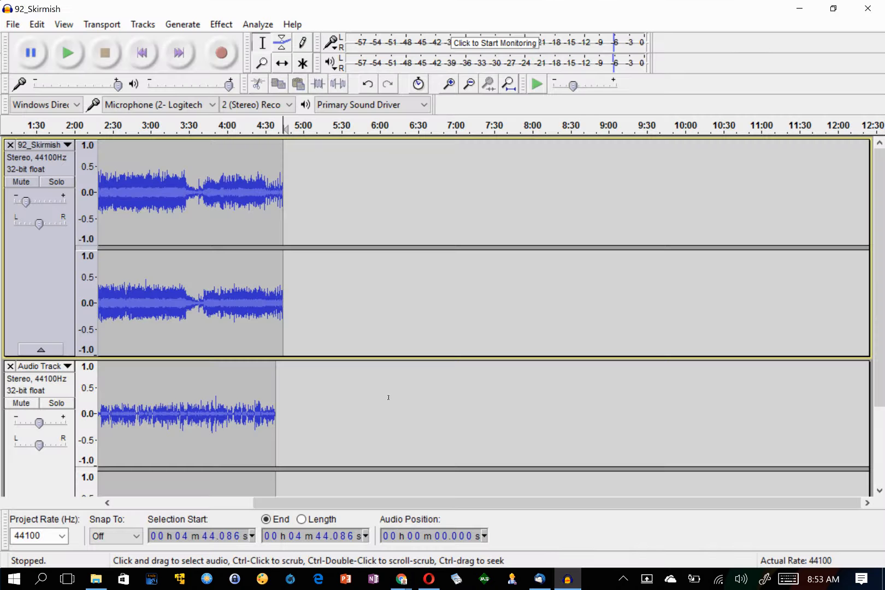
drag(363, 502, 224, 502)
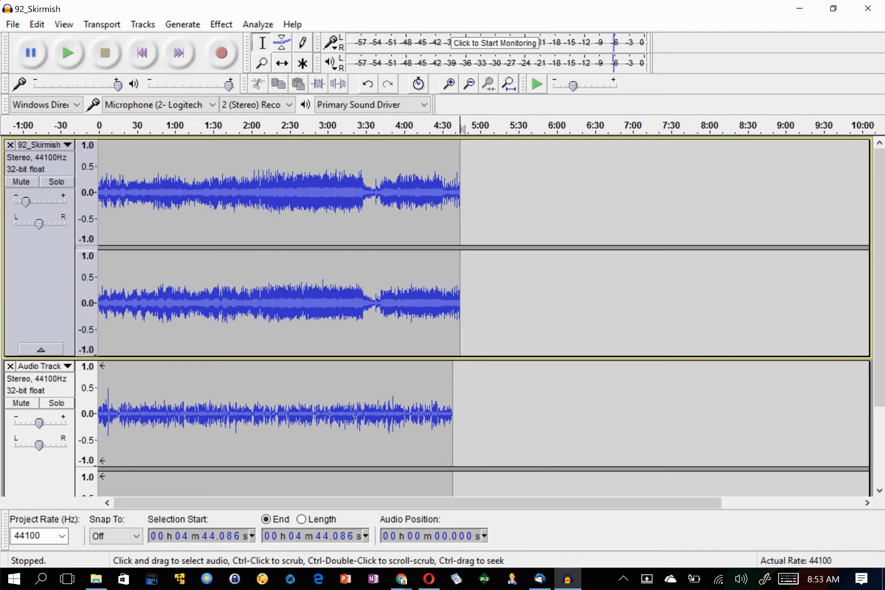
click(428, 579)
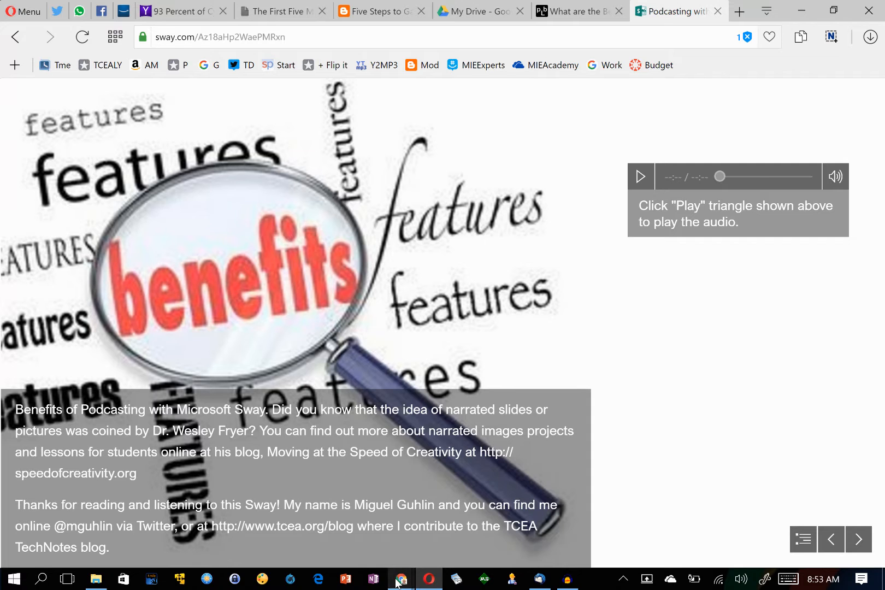
Switch to Chrome and browse the music category on the Tabletop Audio site.
mouse_move(402, 579)
click(342, 535)
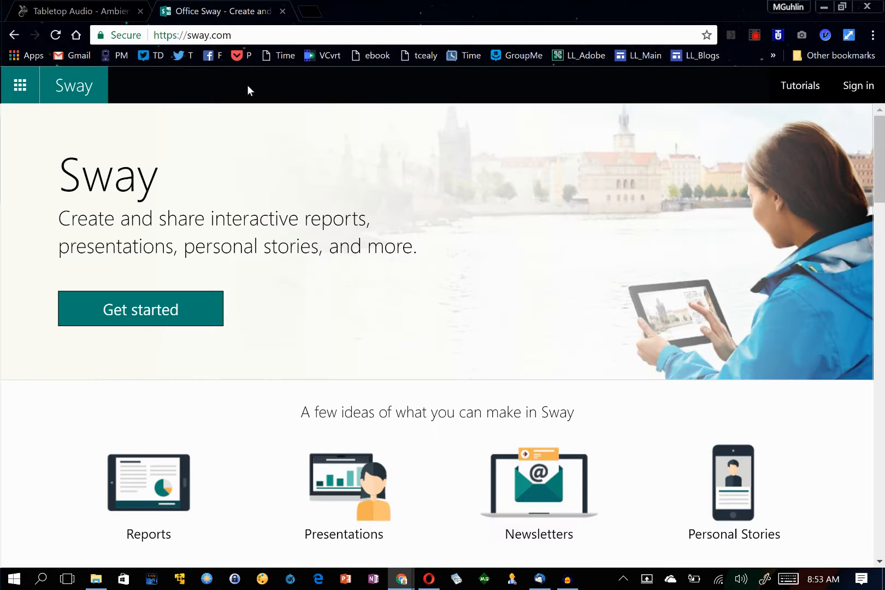
click(119, 17)
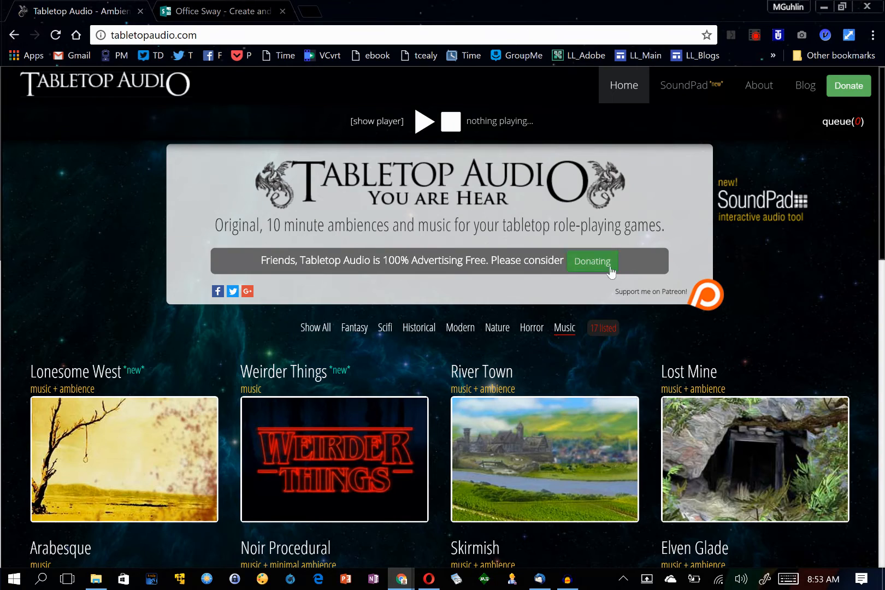
scroll(598, 286, down, 12)
scroll(600, 284, up, 15)
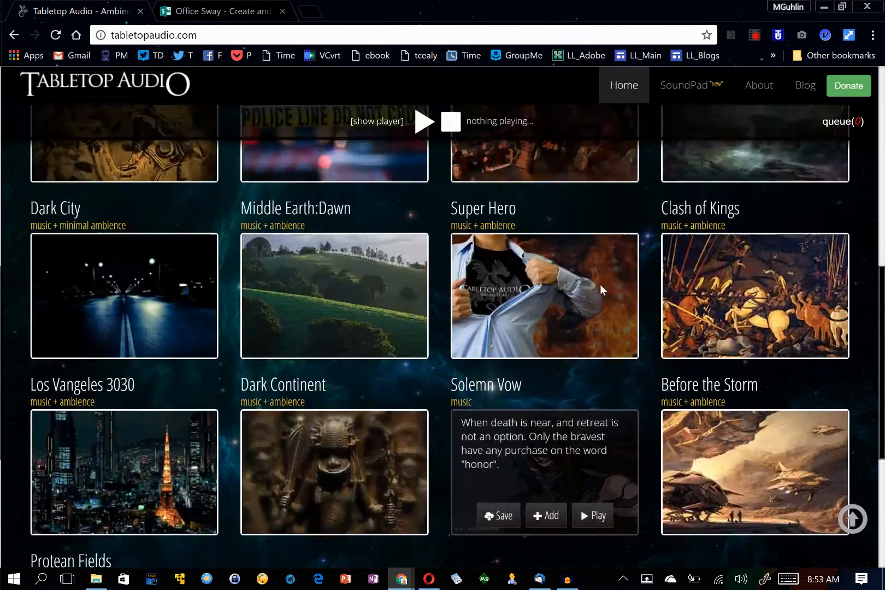
scroll(599, 284, down, 7)
scroll(599, 284, up, 7)
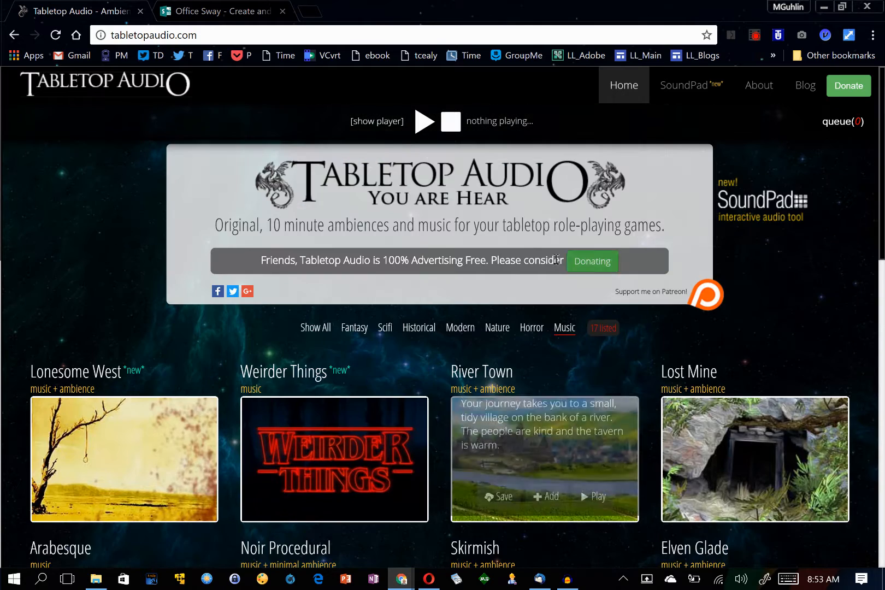
Show all Tabletop Audio categories and look through the ambience and music tracks.
click(384, 337)
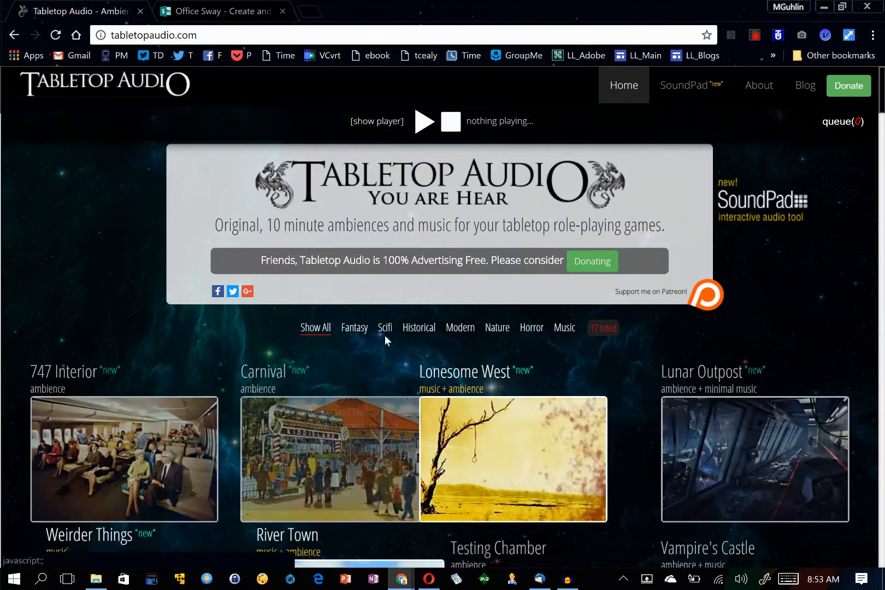
scroll(328, 358, down, 10)
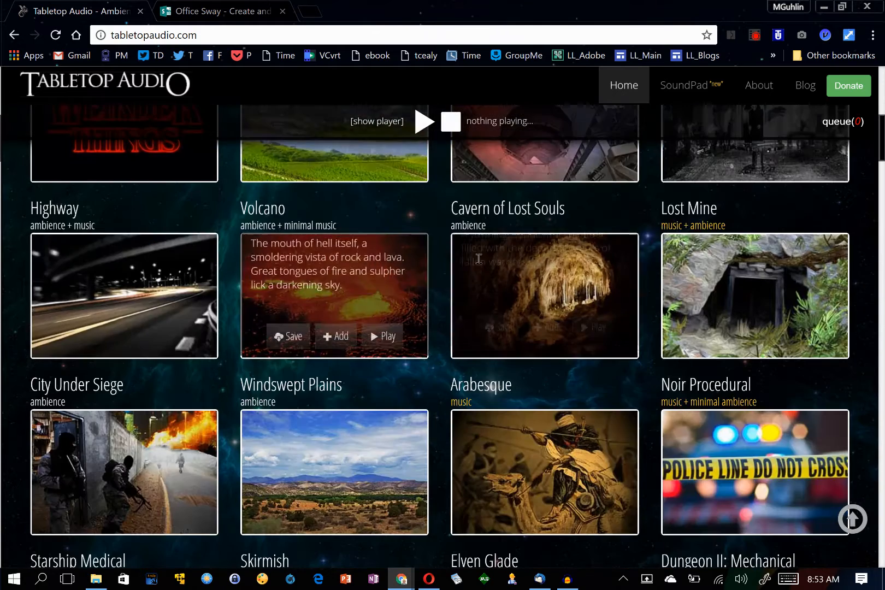
scroll(186, 316, down, 6)
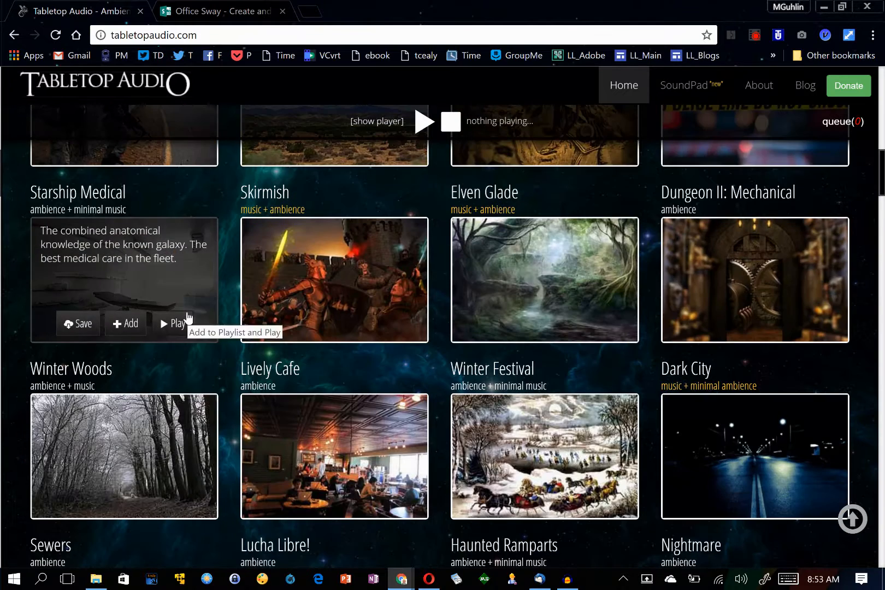
scroll(273, 197, up, 8)
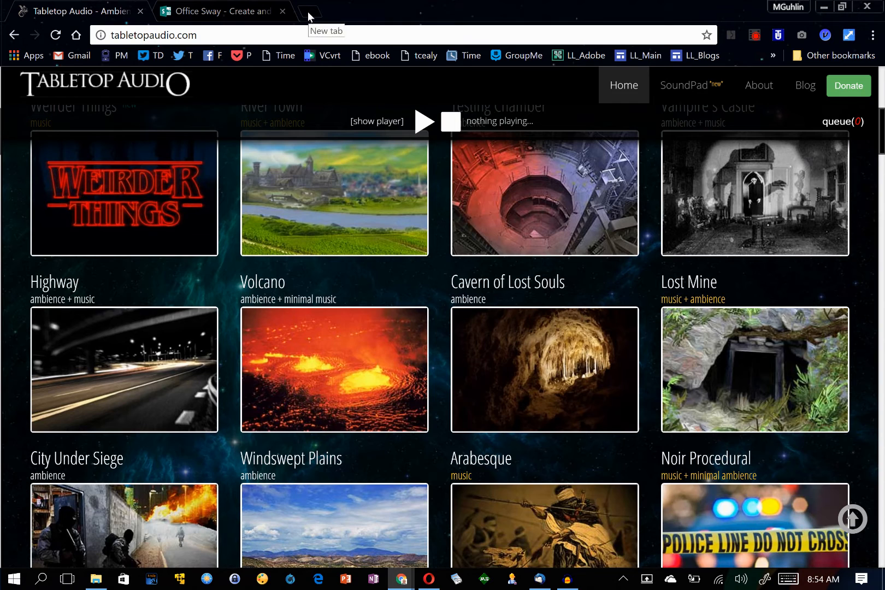
mouse_move(280, 199)
scroll(273, 207, up, 2)
scroll(268, 212, up, 5)
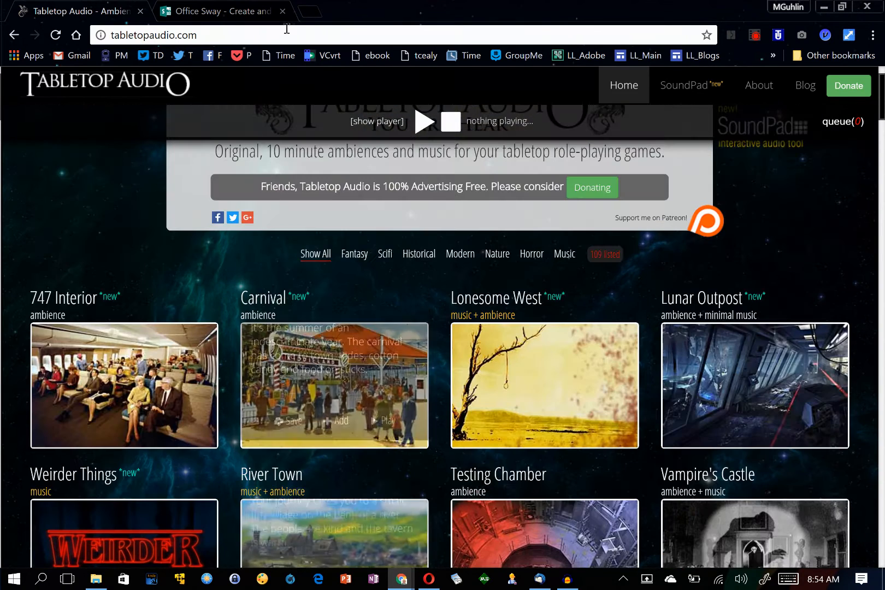
Load ly.tcea.org/connect in a new browser tab.
click(310, 12)
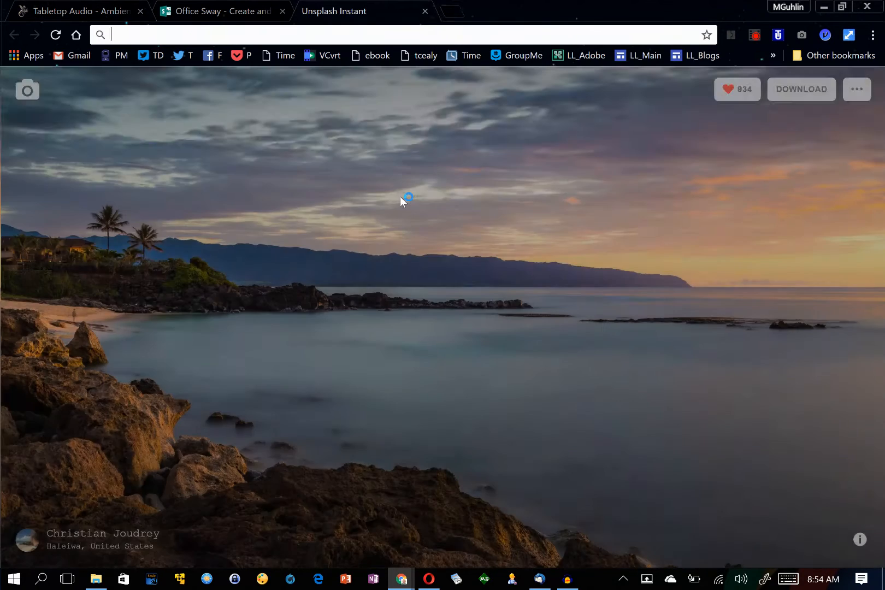
text(ly.tcea.org/conne)
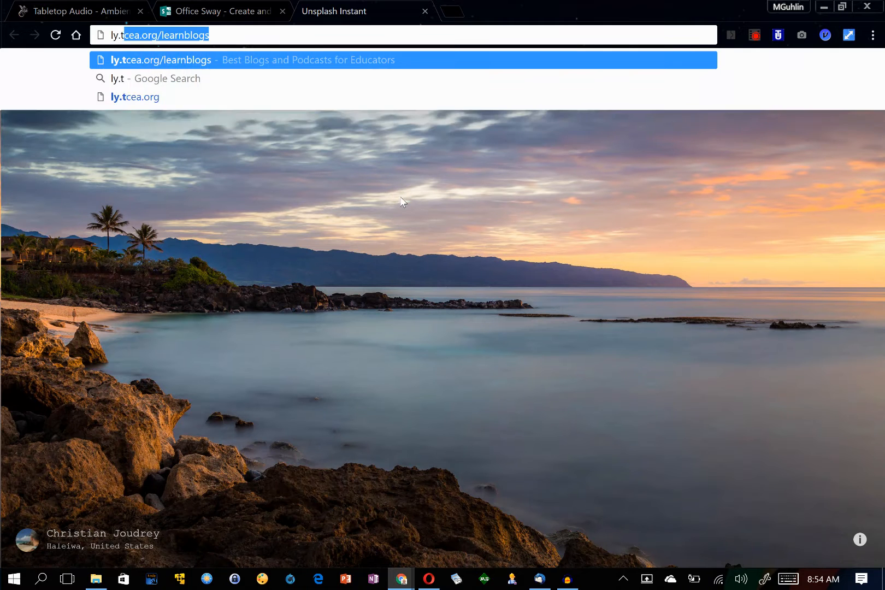
text(ct)
key(Return)
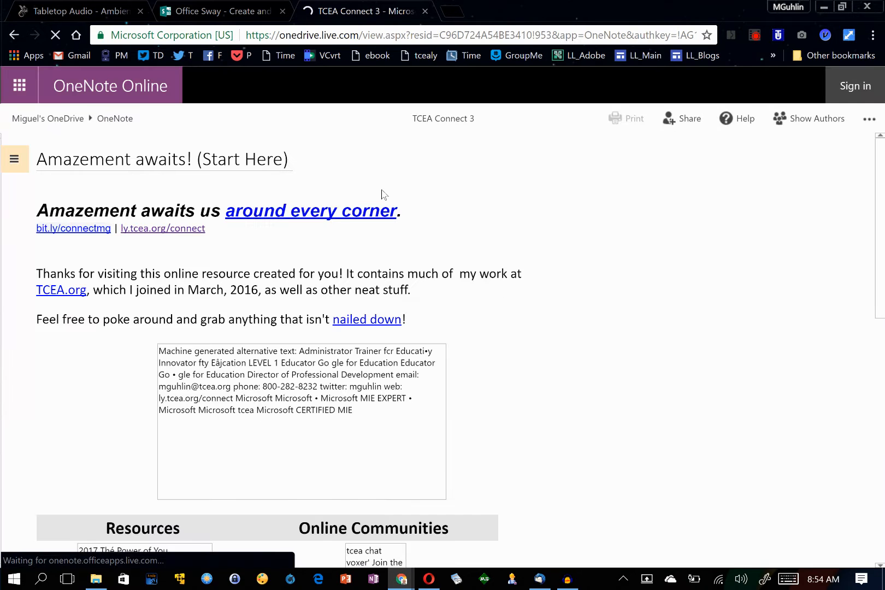
Browse the notebook's Free Stuff section for the page listing audio sources, video sources and editing tools.
click(13, 161)
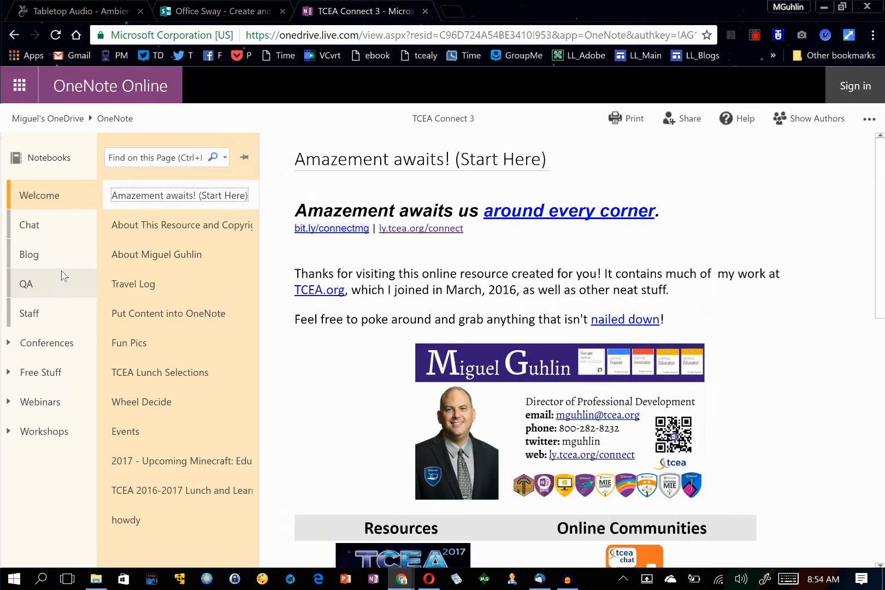
click(43, 374)
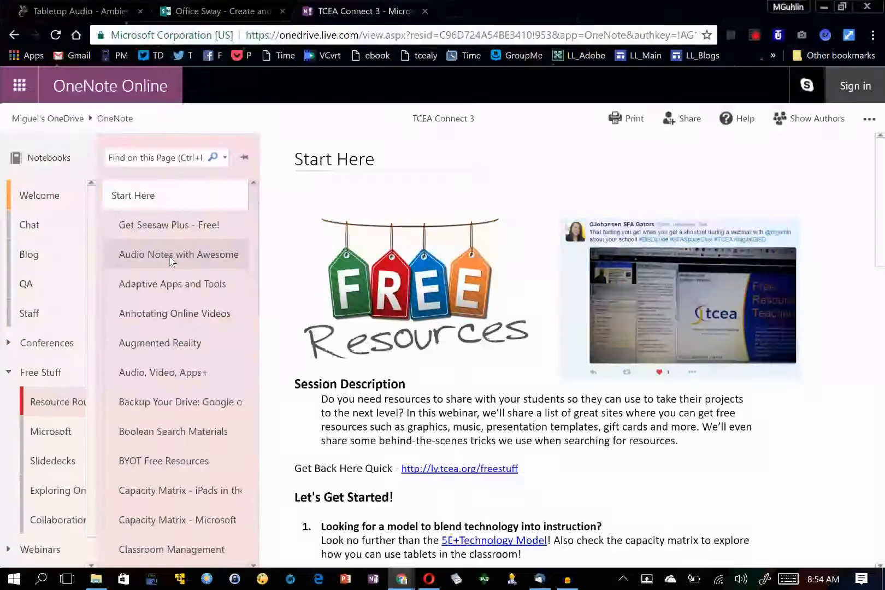
click(173, 263)
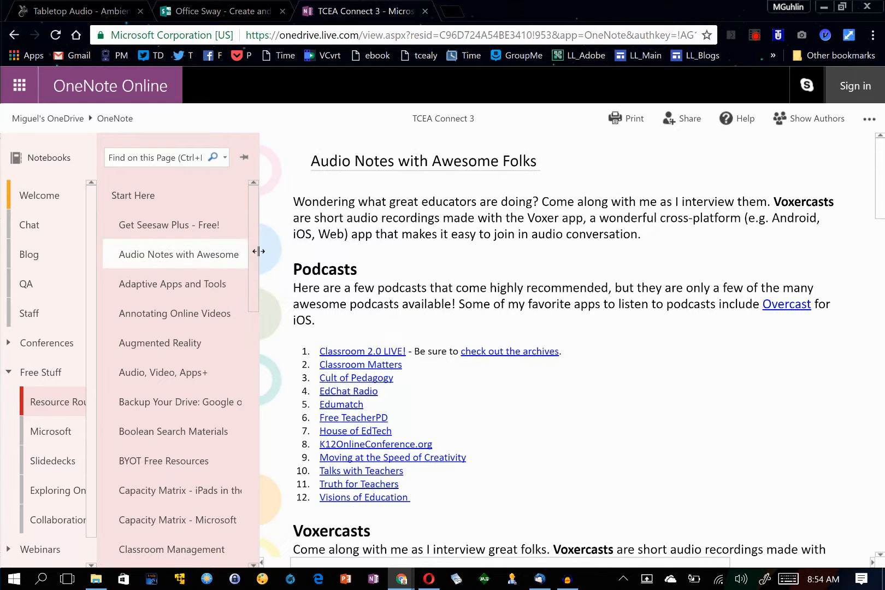
drag(255, 252, 244, 377)
click(178, 308)
scroll(428, 425, down, 3)
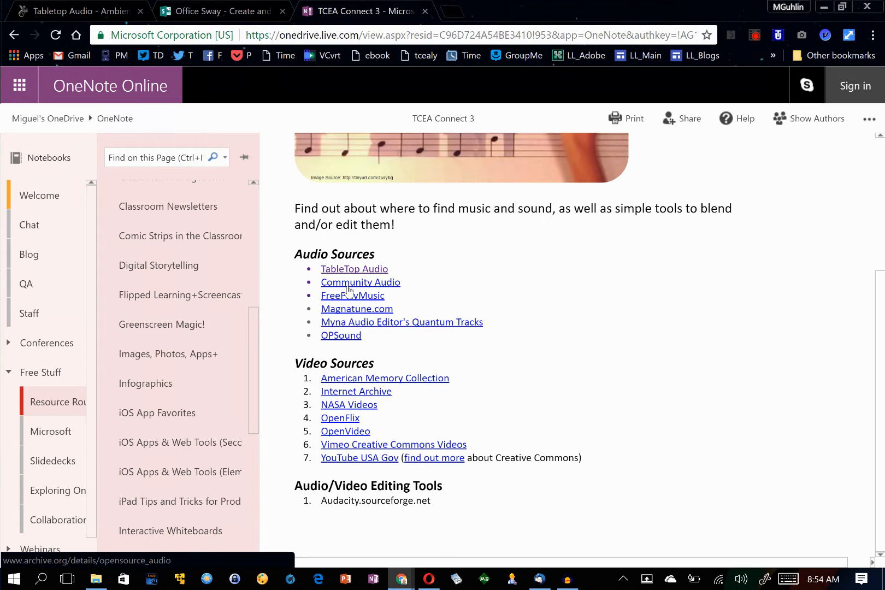
Switch to Audacity and remove the narration track below 92_Skirmish.
click(567, 579)
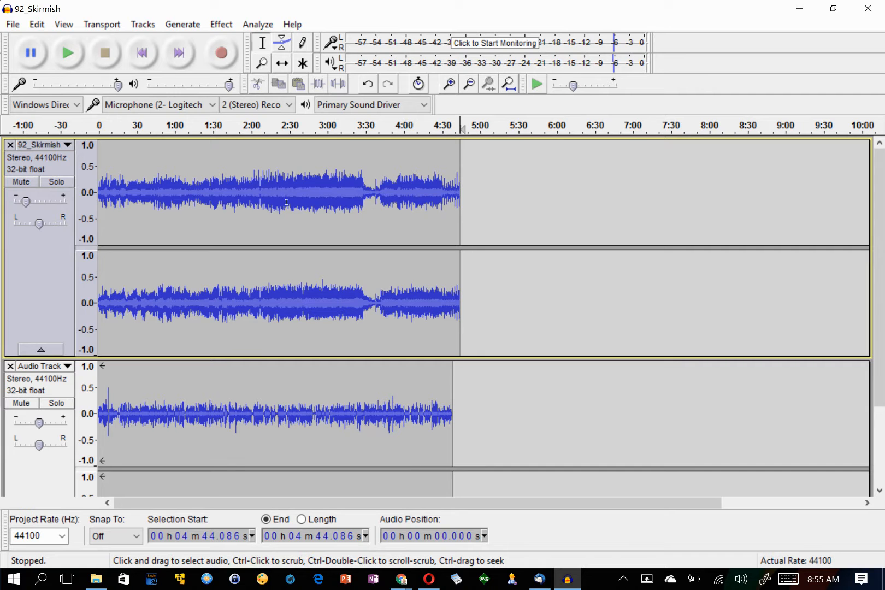
scroll(70, 410, down, 2)
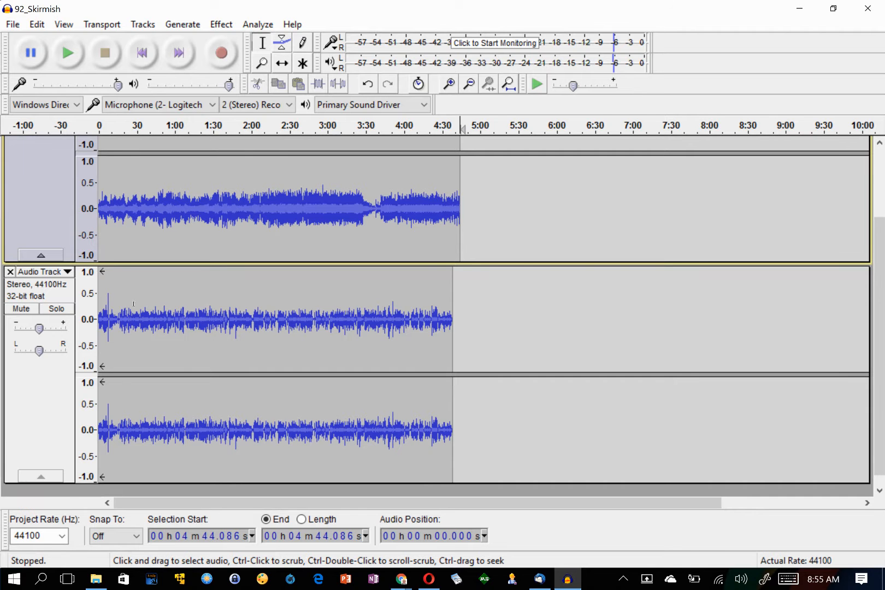
click(10, 272)
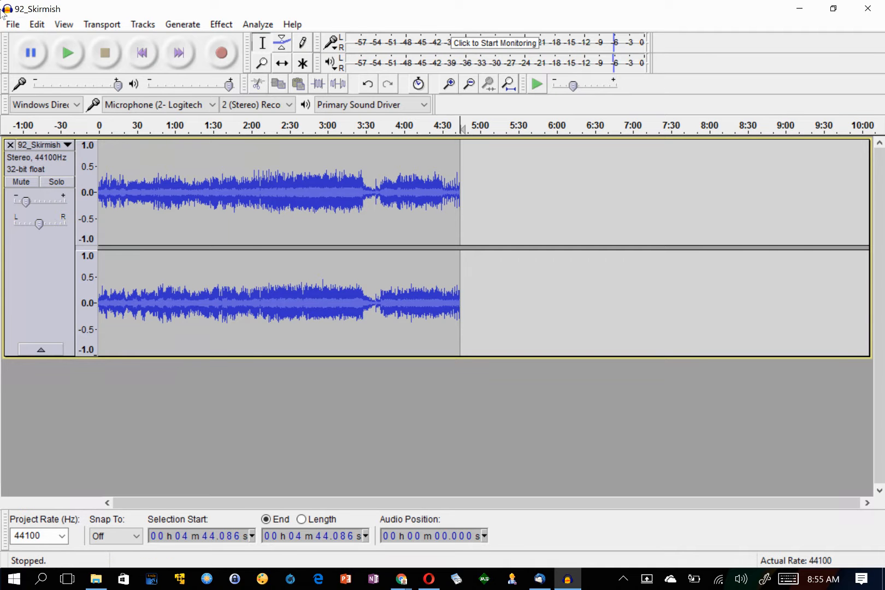
Export the project audio to the desktop as myswayaudio.mp3, keeping the existing metadata, and select the exported file on the desktop.
click(12, 24)
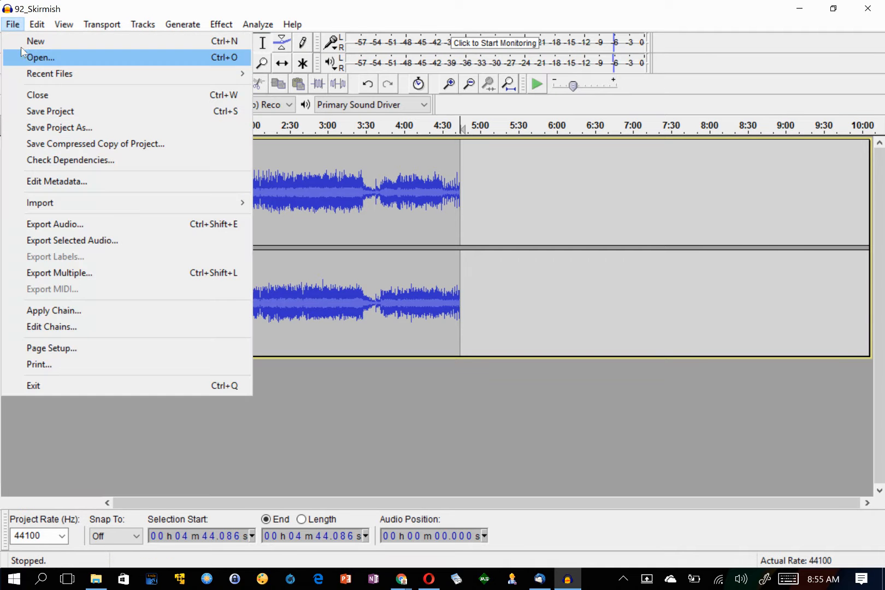
click(92, 227)
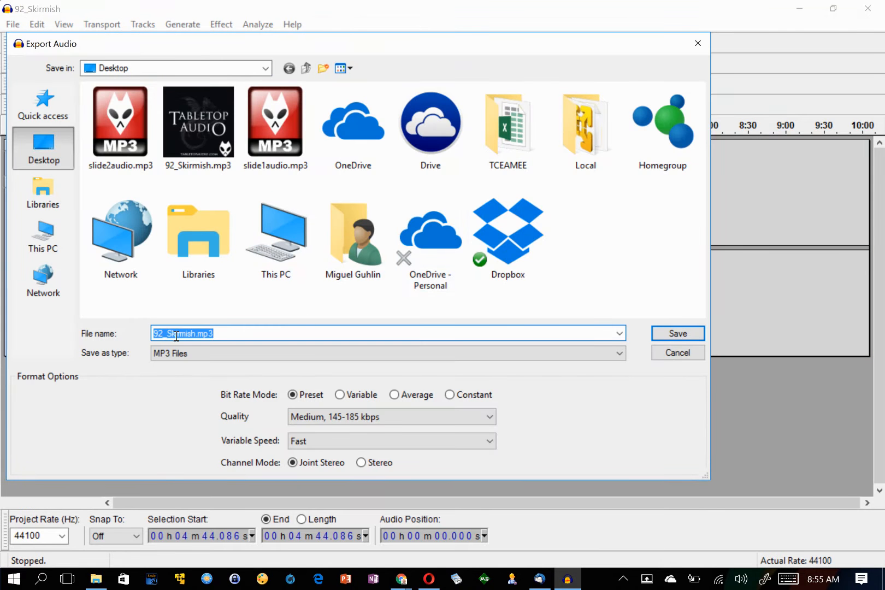
drag(230, 336, 2, 332)
text(myswayaudio)
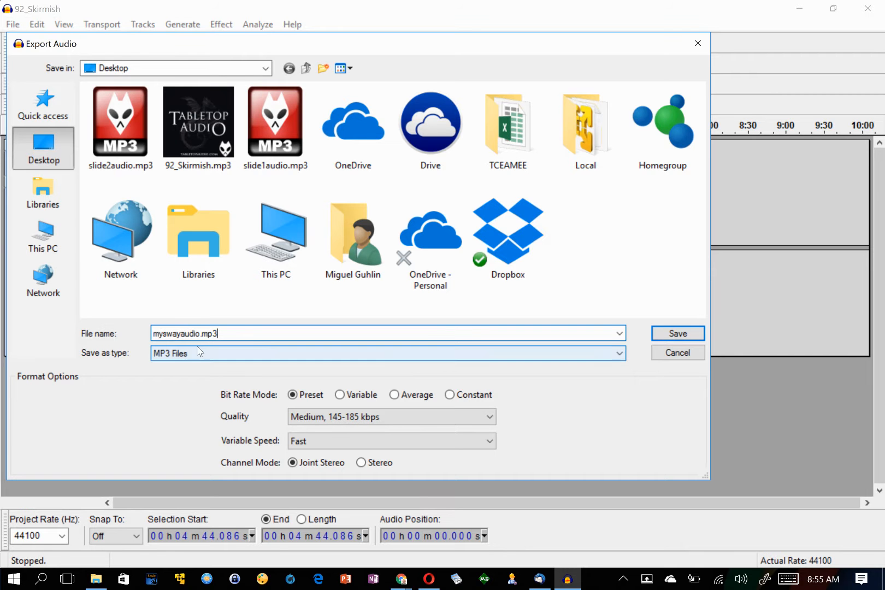
click(664, 334)
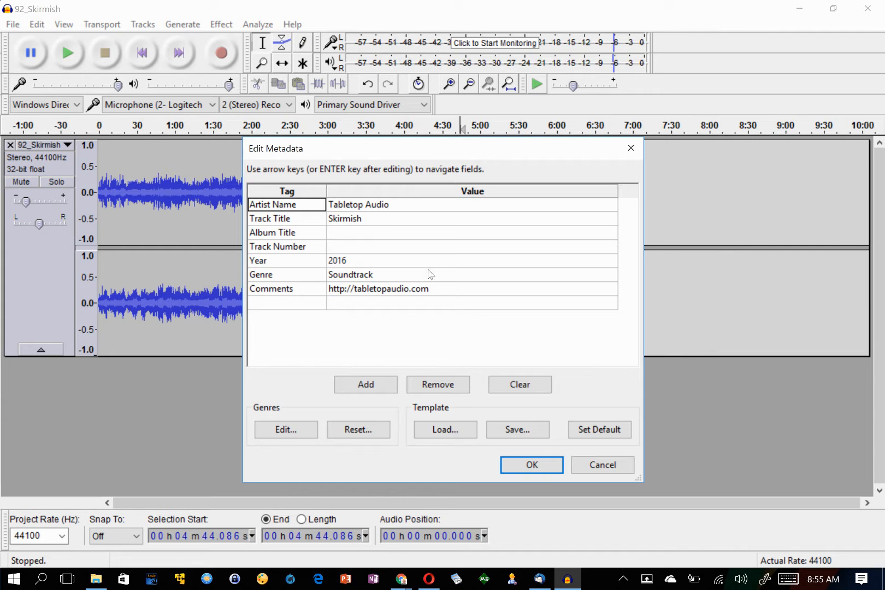
click(532, 465)
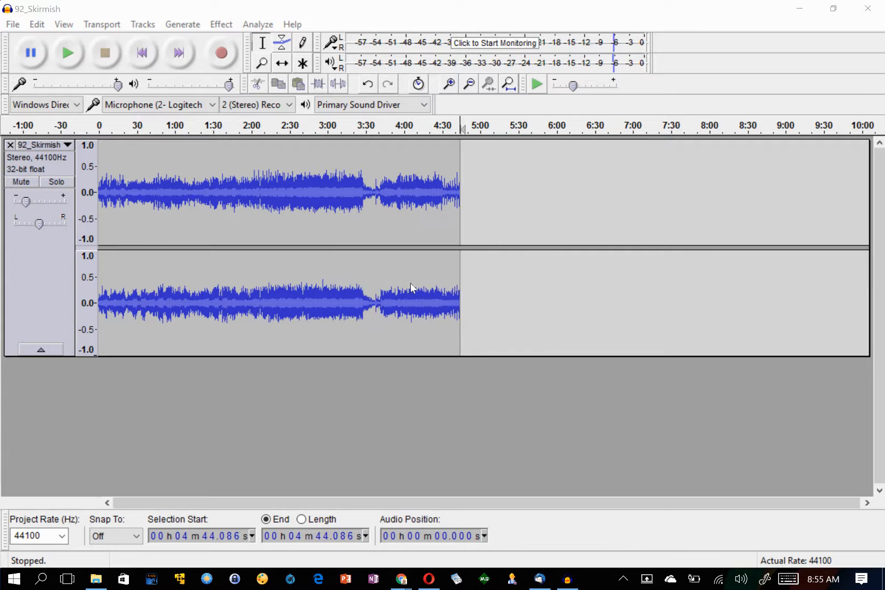
key(super+d)
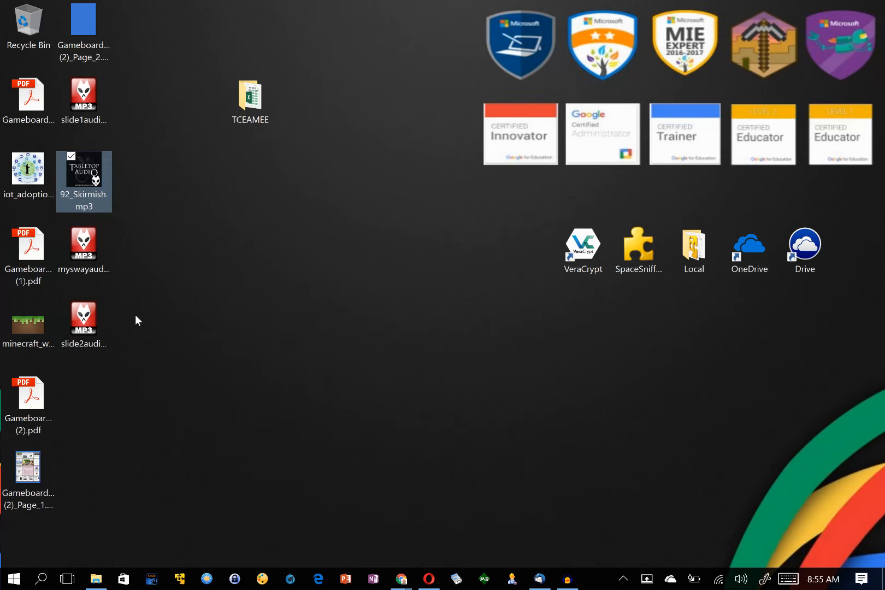
click(95, 251)
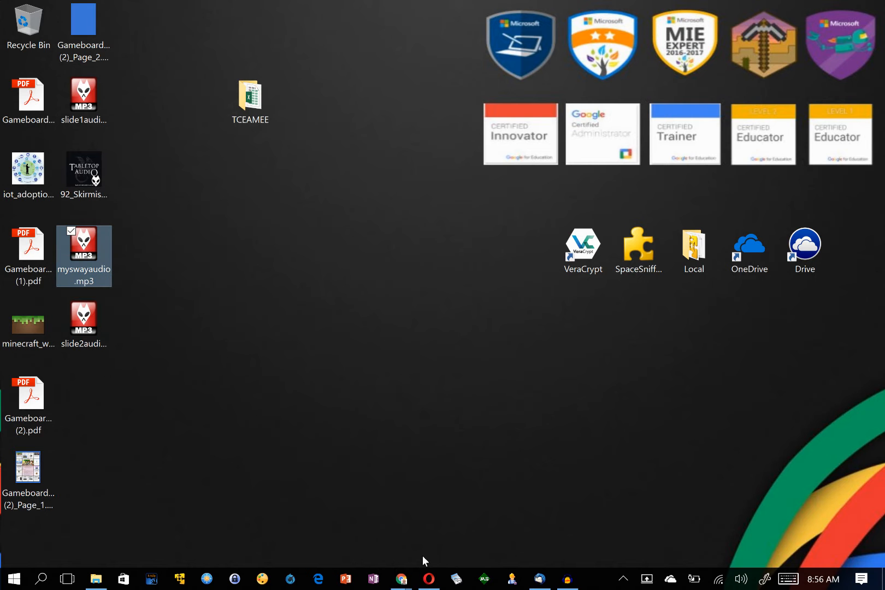
Switch to the Sway in Opera, reopen it for editing and show the available cards beside the storyline's benefits group.
click(430, 576)
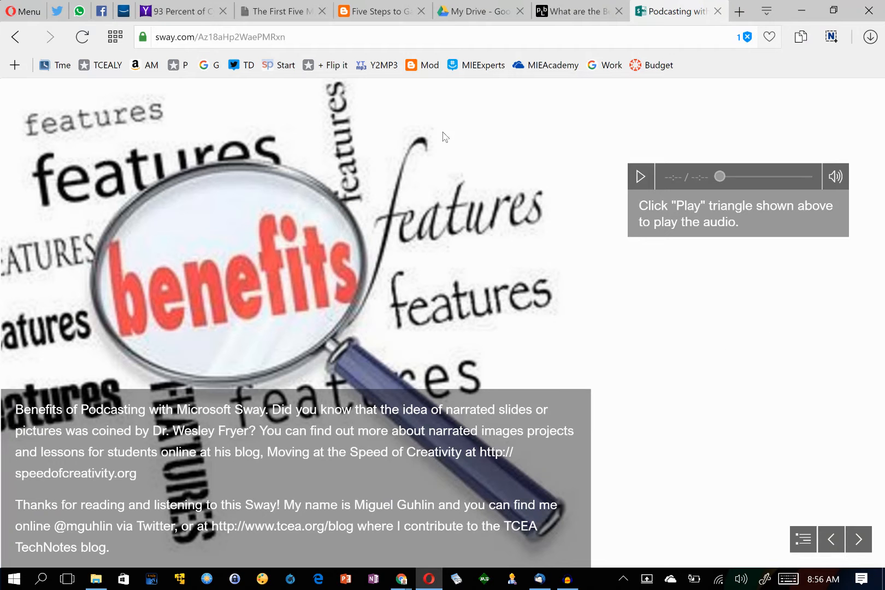
click(355, 148)
click(881, 86)
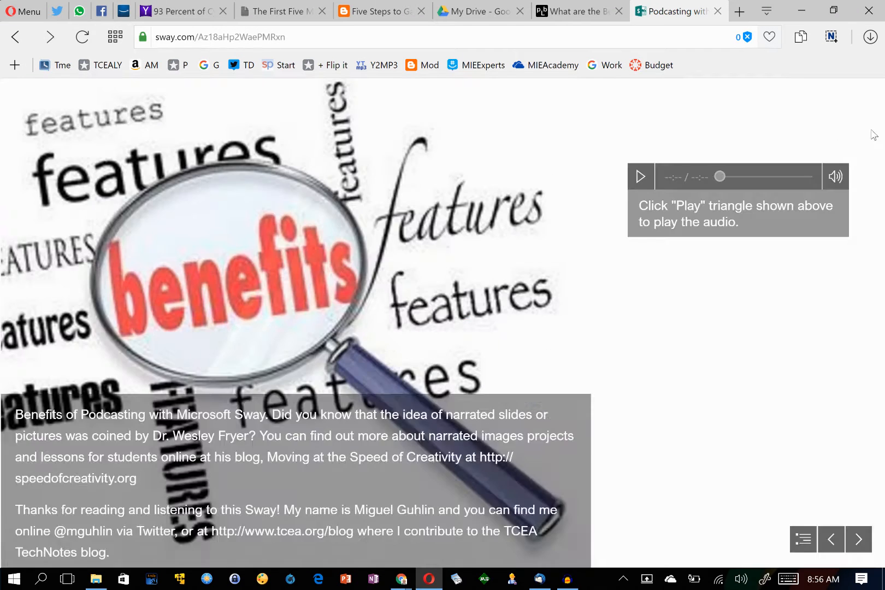
click(867, 93)
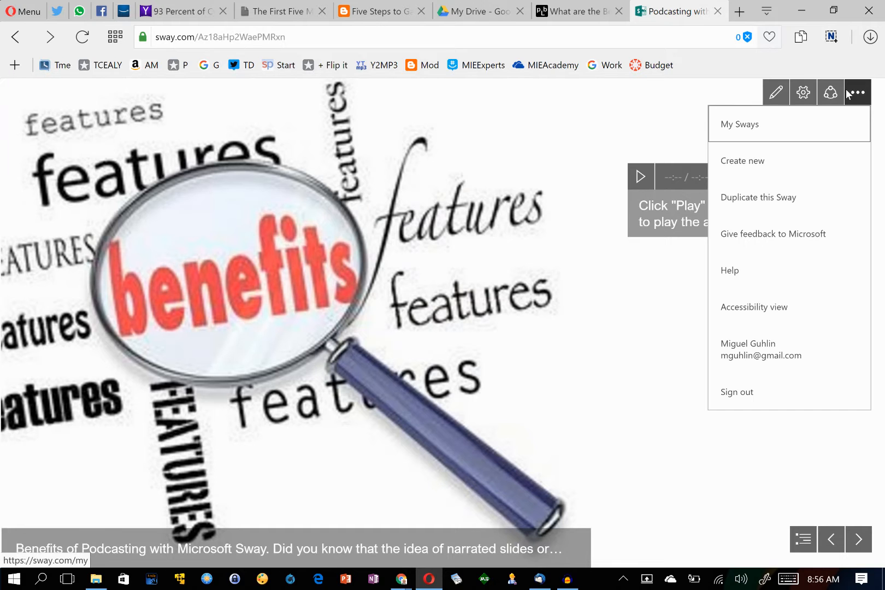
click(775, 93)
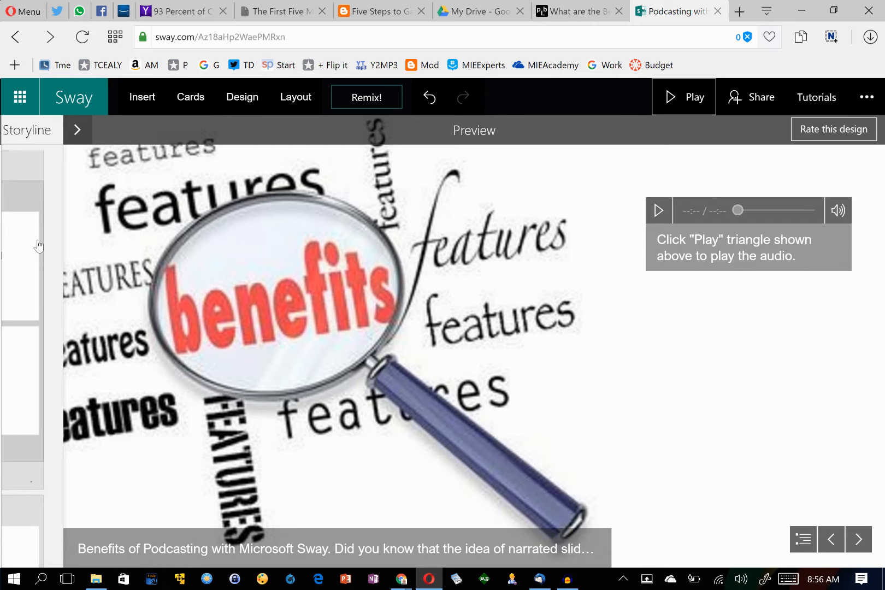
click(183, 97)
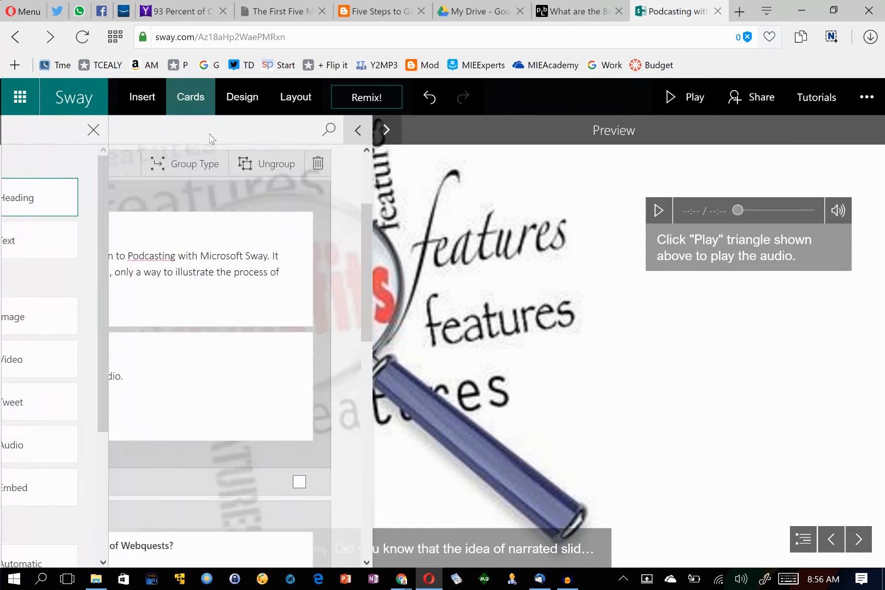
scroll(355, 362, down, 10)
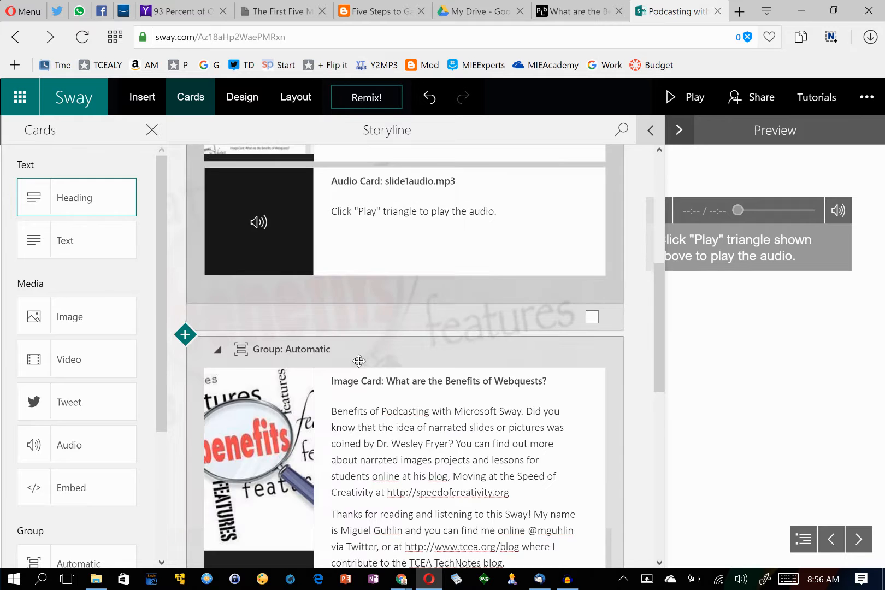
Try to add myswayaudio.mp3 from the desktop to the empty audio card under Overview of Adding Audio to MS Sway.
scroll(361, 363, down, 4)
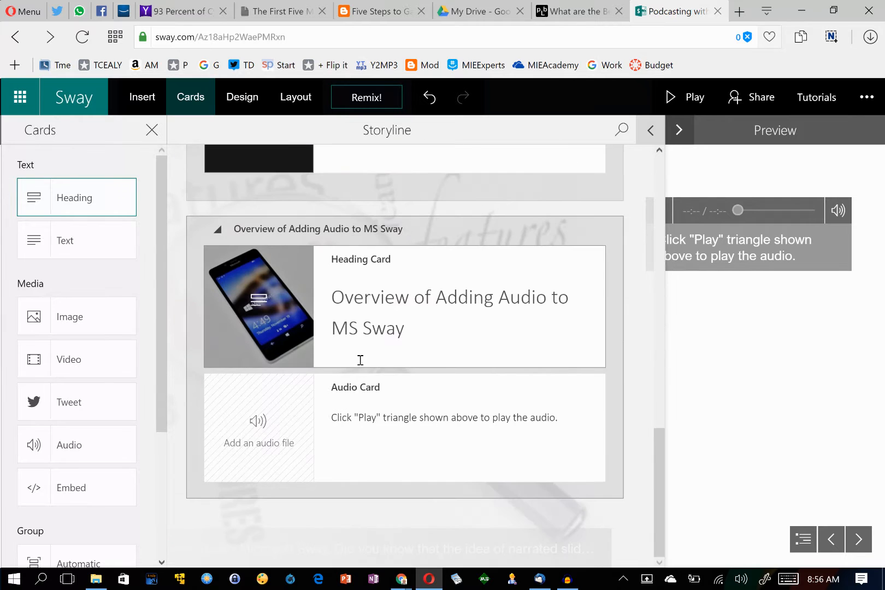
click(261, 421)
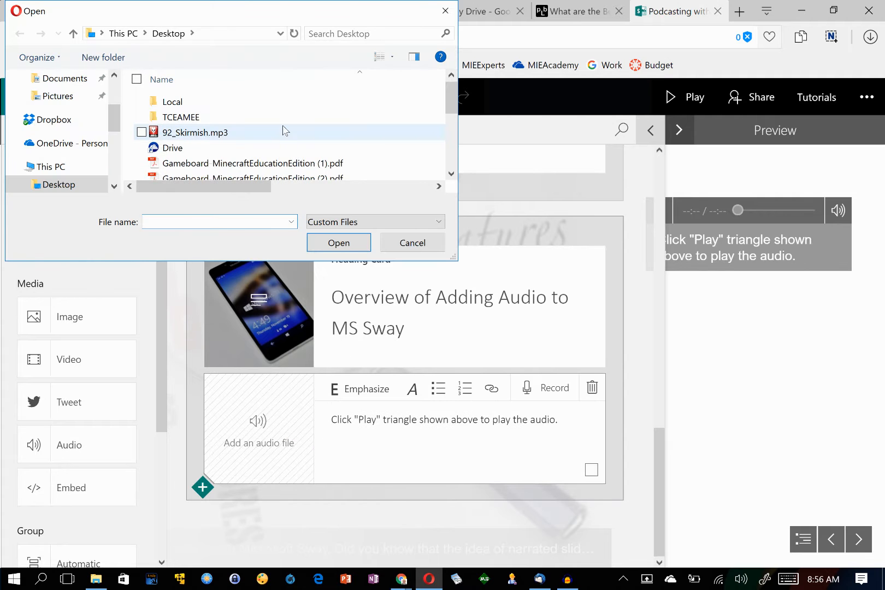
scroll(285, 131, down, 2)
scroll(285, 131, down, 2)
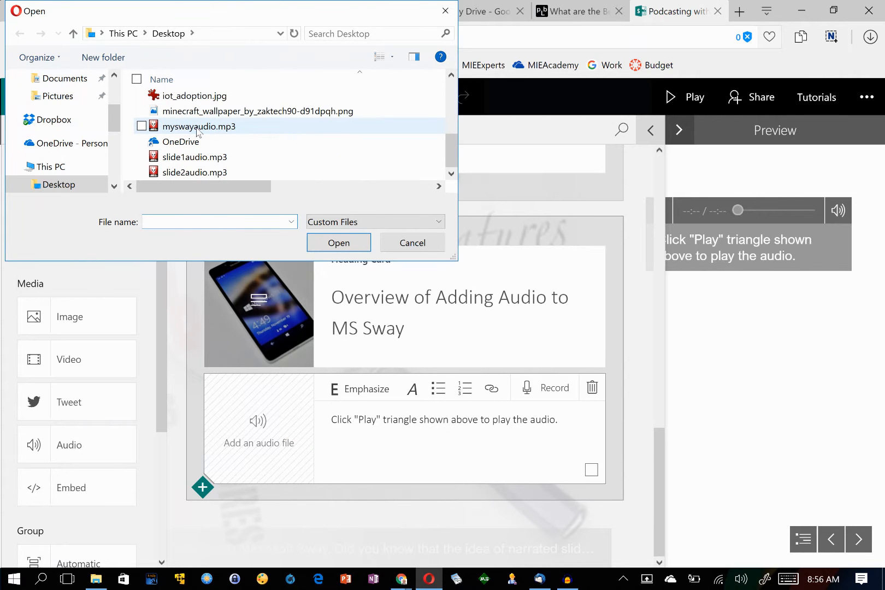
click(199, 130)
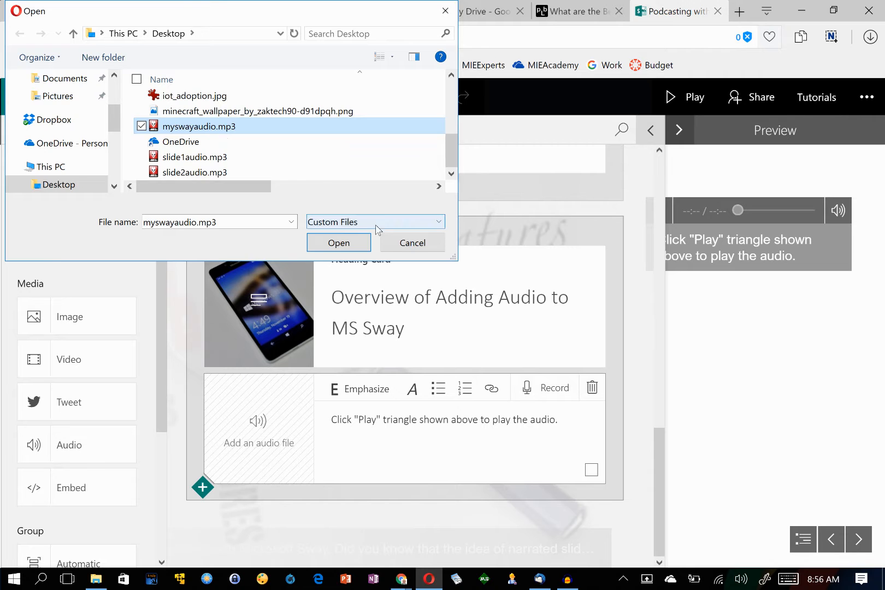
click(350, 242)
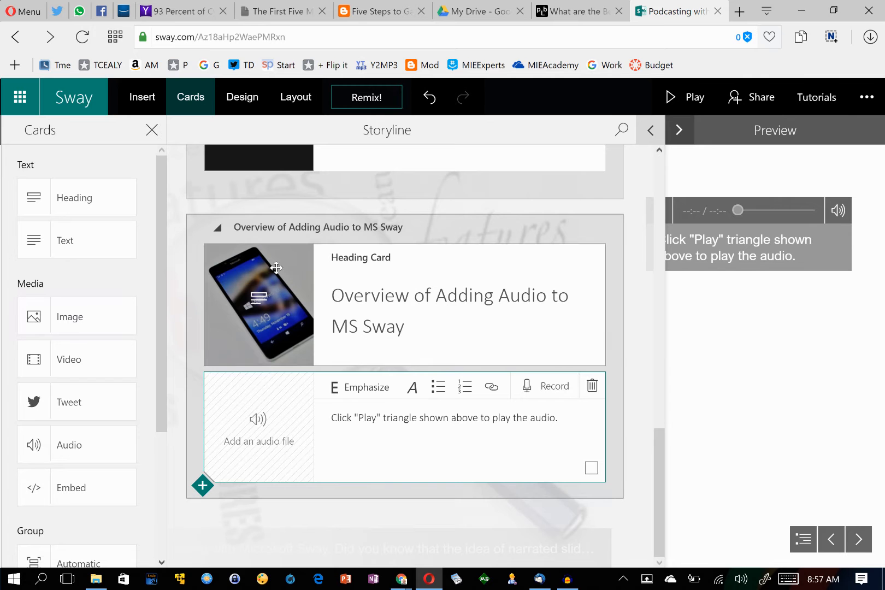
Expand the Sway preview, check the additional Sway options and play the presentation from its title.
click(712, 385)
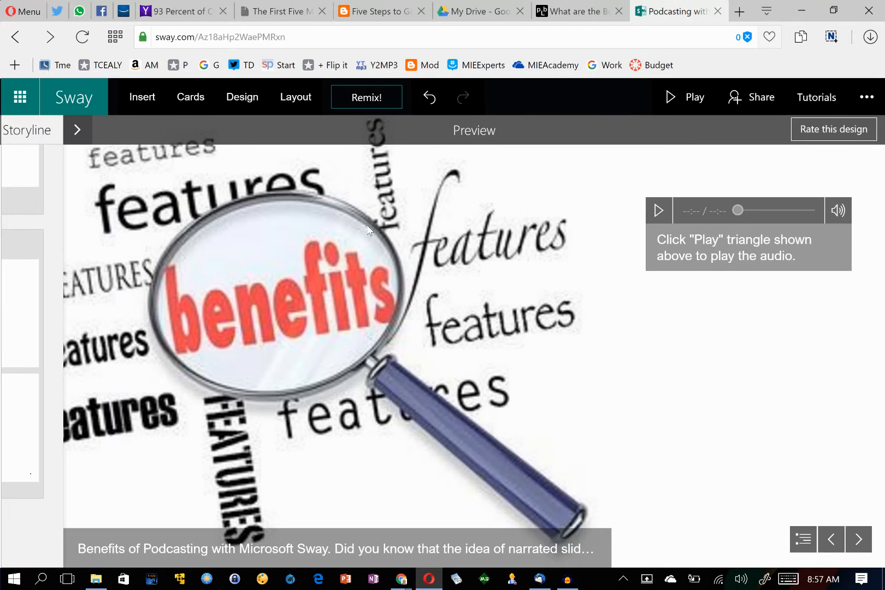
mouse_move(402, 581)
click(859, 103)
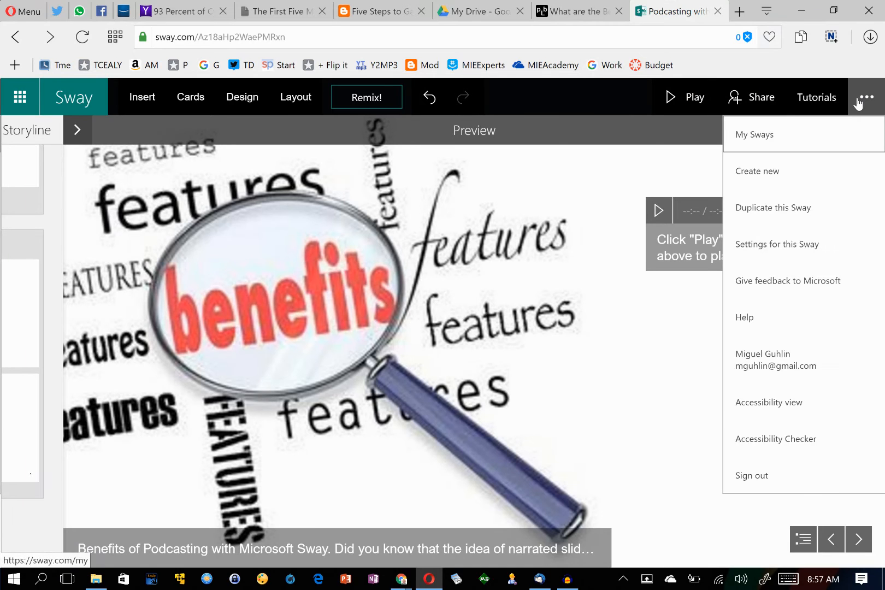
click(858, 103)
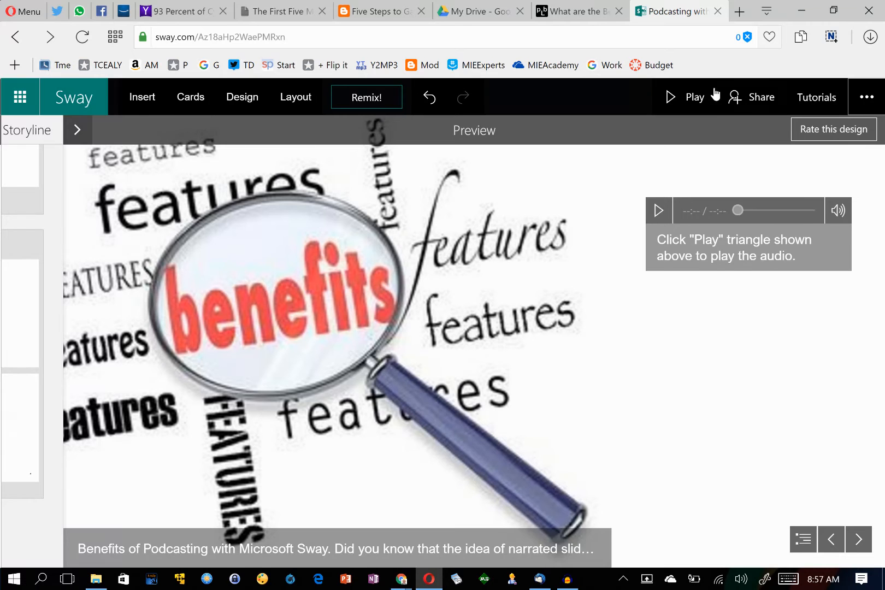
click(693, 100)
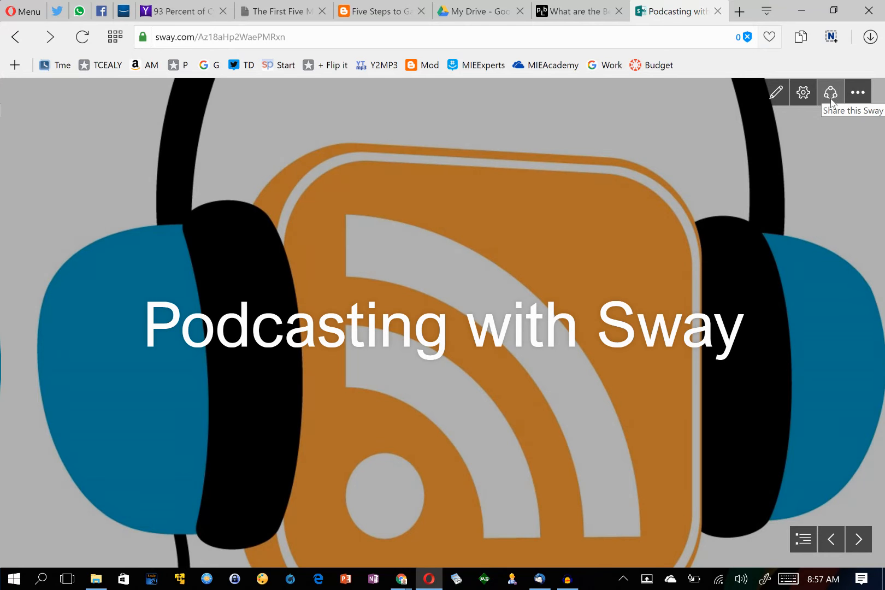
Copy the Podcasting with Sway share link, and view the presentation's embed code.
click(830, 96)
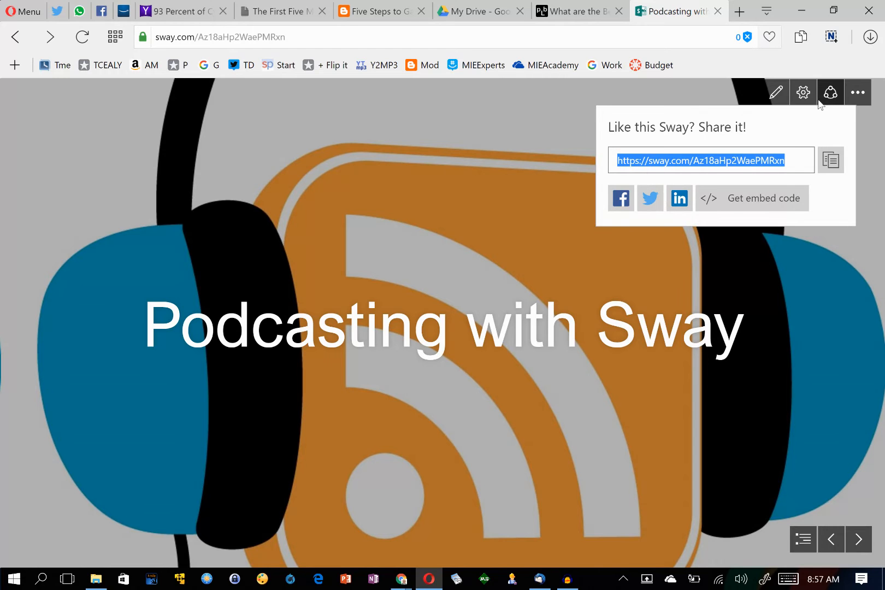
right_click(706, 167)
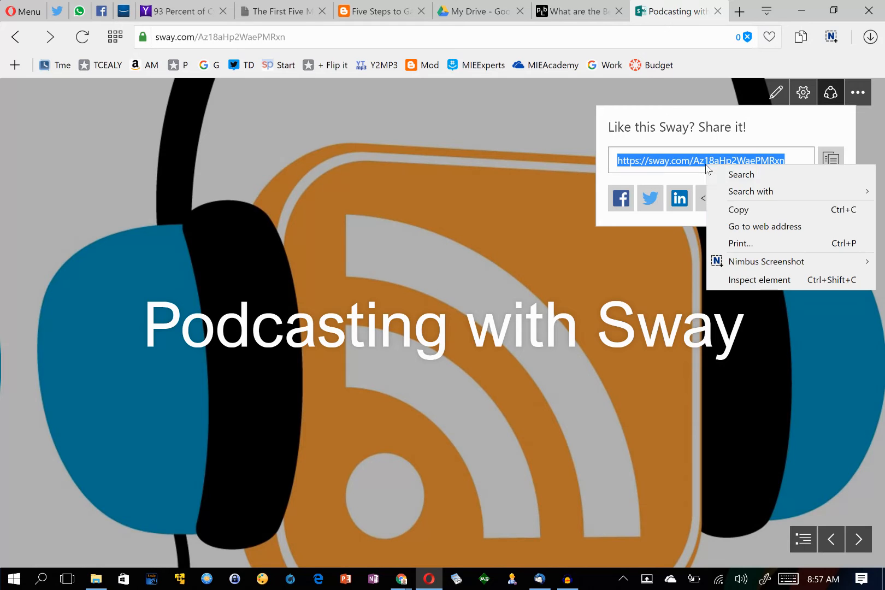
click(739, 210)
click(723, 208)
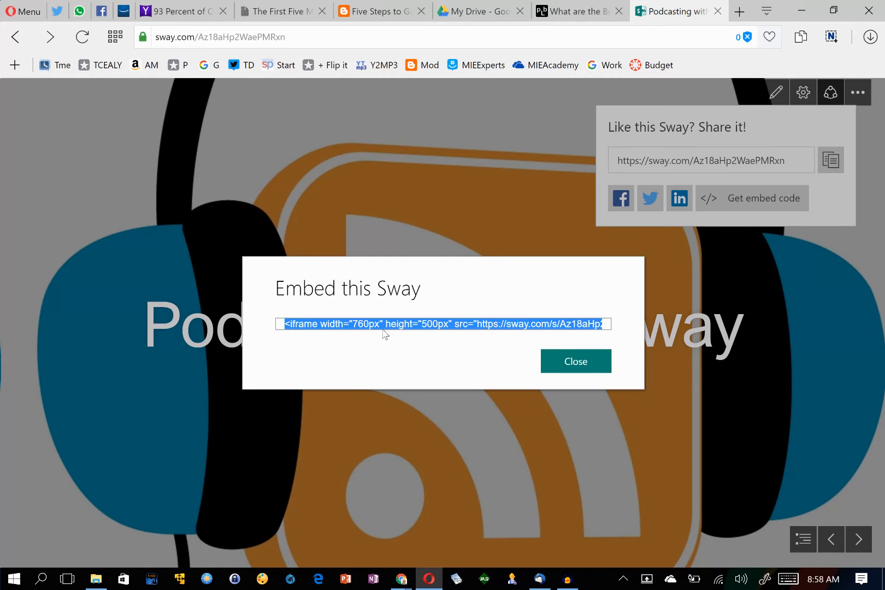
click(576, 364)
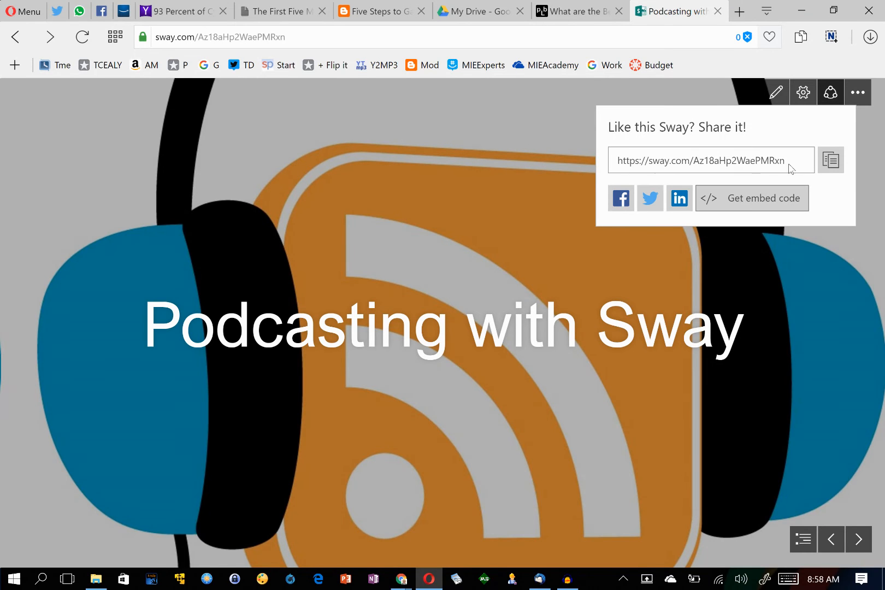
Open the copied Sway link in a new tab of the same browser.
right_click(759, 162)
right_click(672, 162)
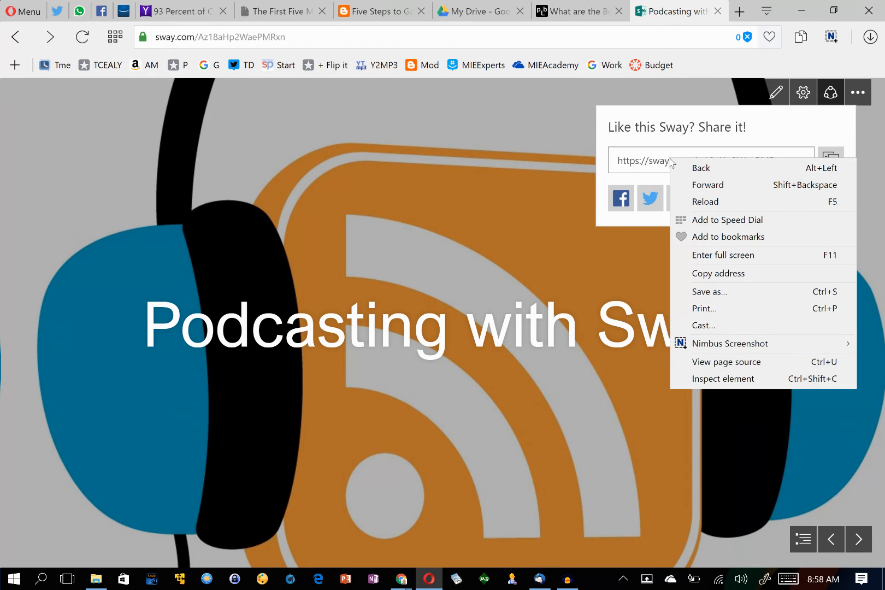
click(739, 11)
click(739, 11)
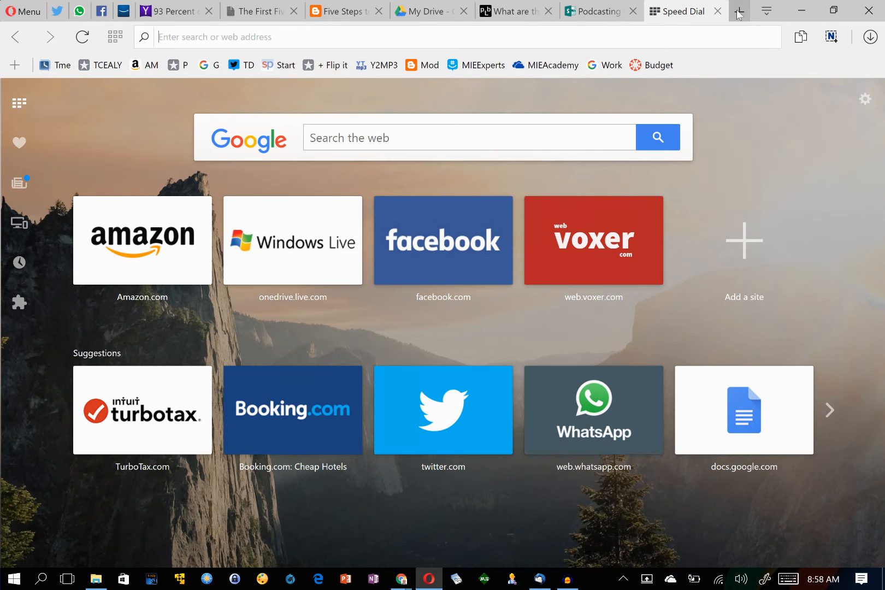
click(259, 34)
key(ctrl+v)
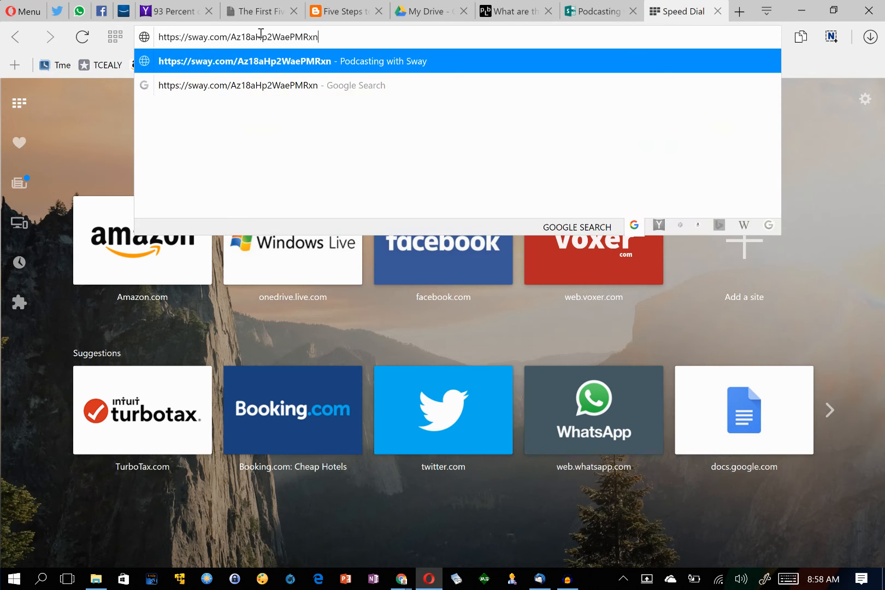
key(Return)
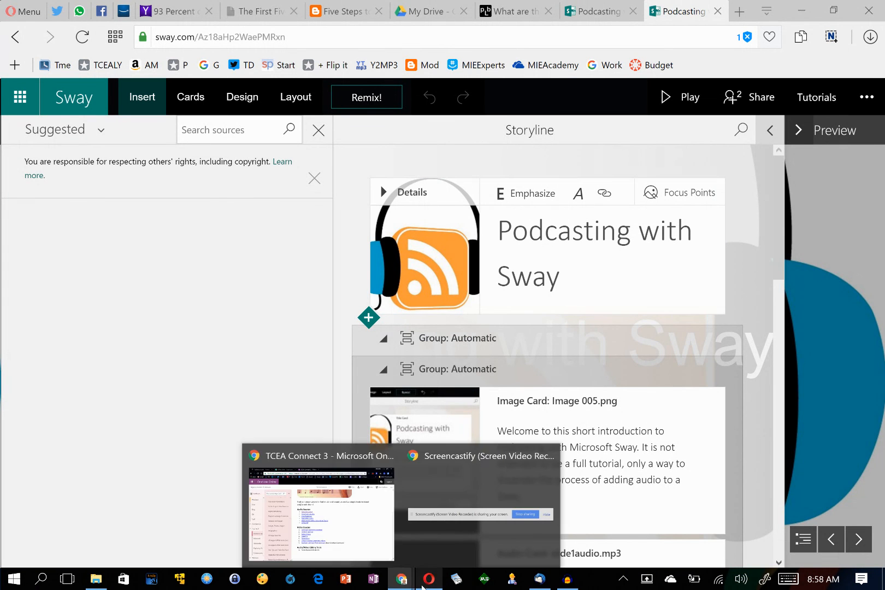
Switch to Chrome, open the copied Sway link in a new tab and dismiss the View more tip.
click(361, 515)
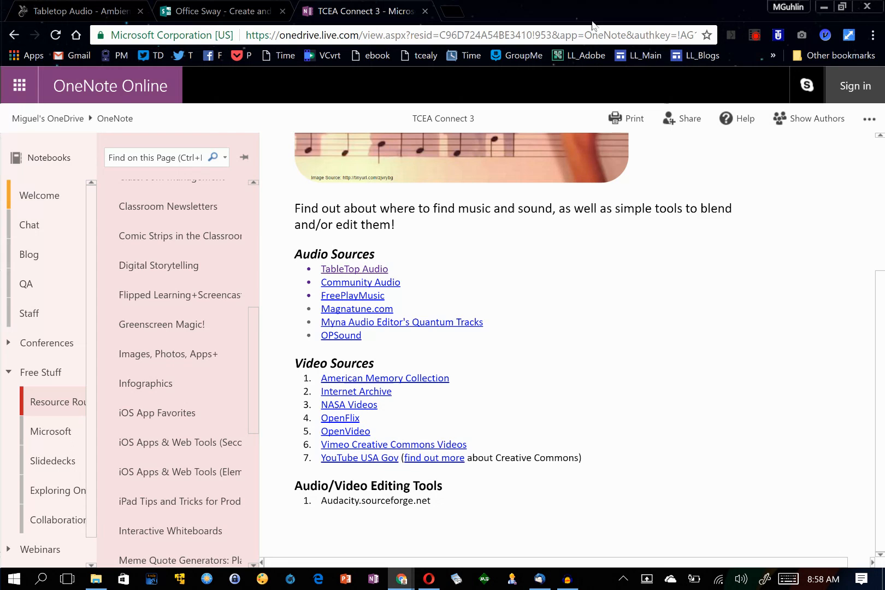
click(457, 11)
key(ctrl+v)
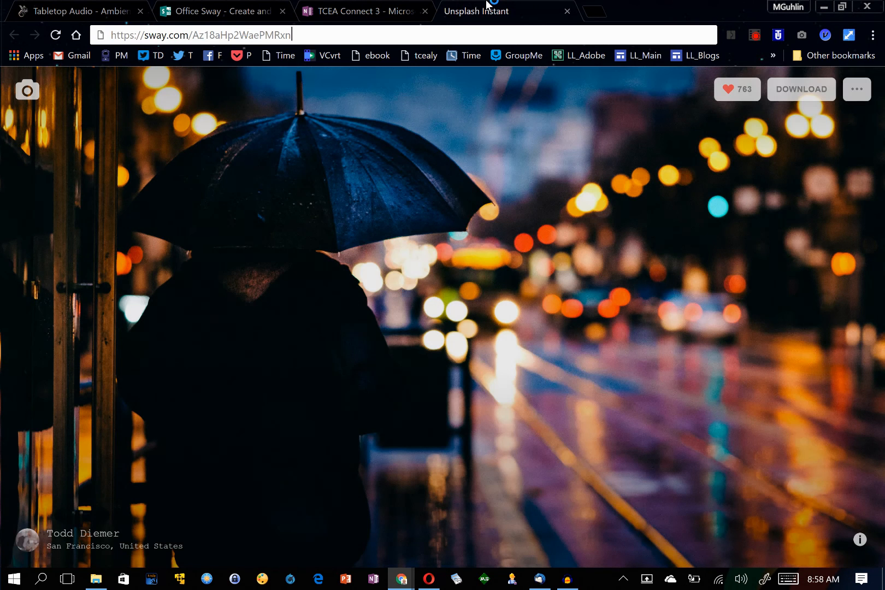
key(Return)
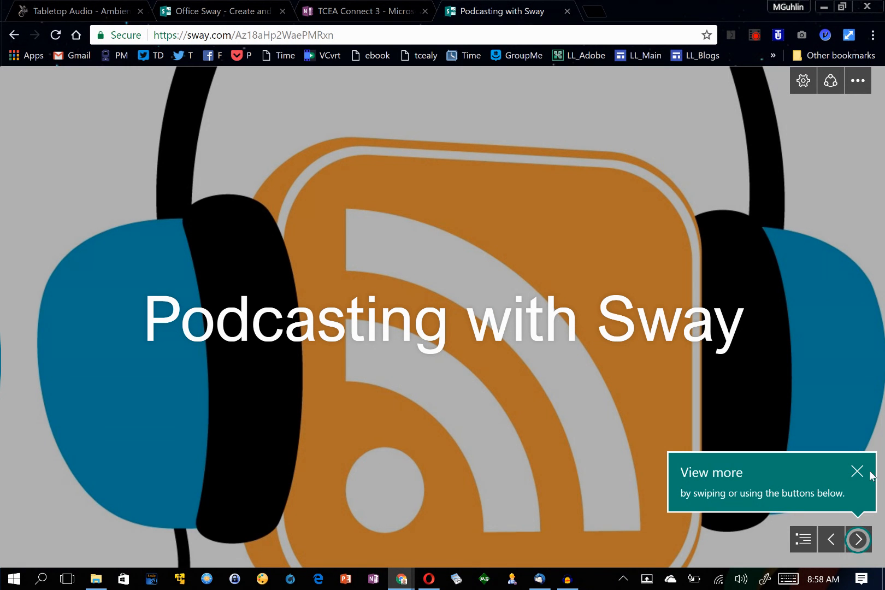
click(857, 470)
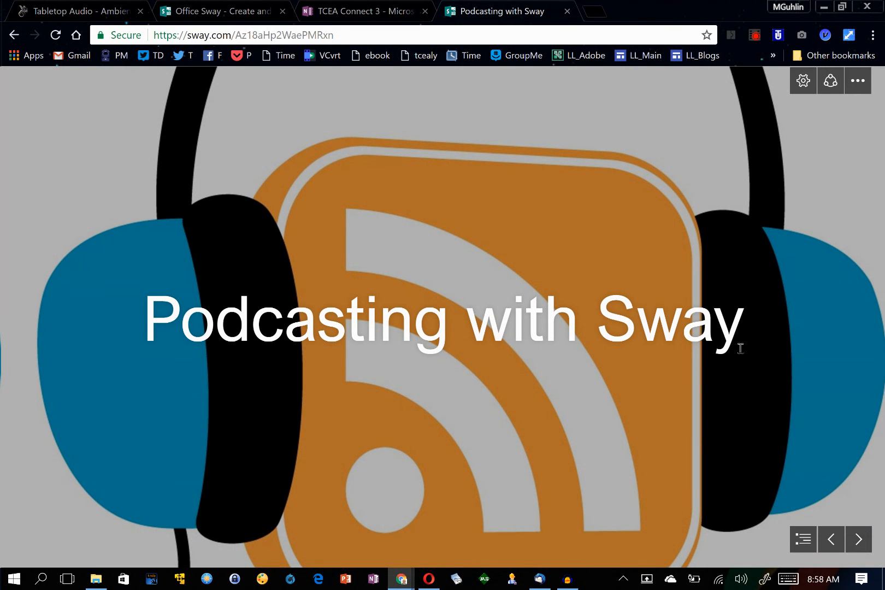